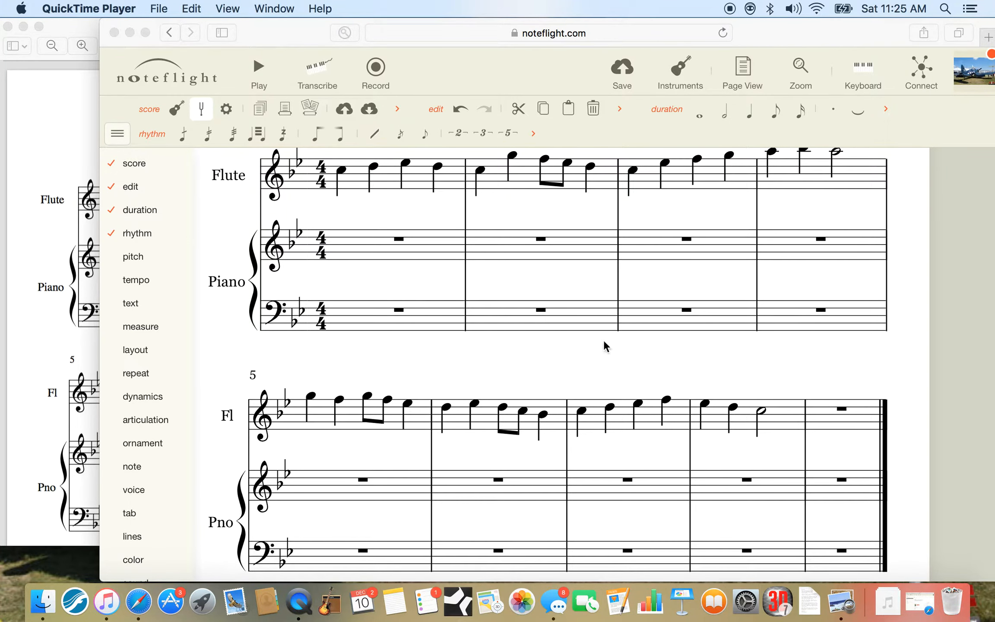
Delete the empty measure 9 at the end of the score
{"action": "left_click", "coordinate": [846, 412]}
{"action": "left_click", "coordinate": [841, 413]}
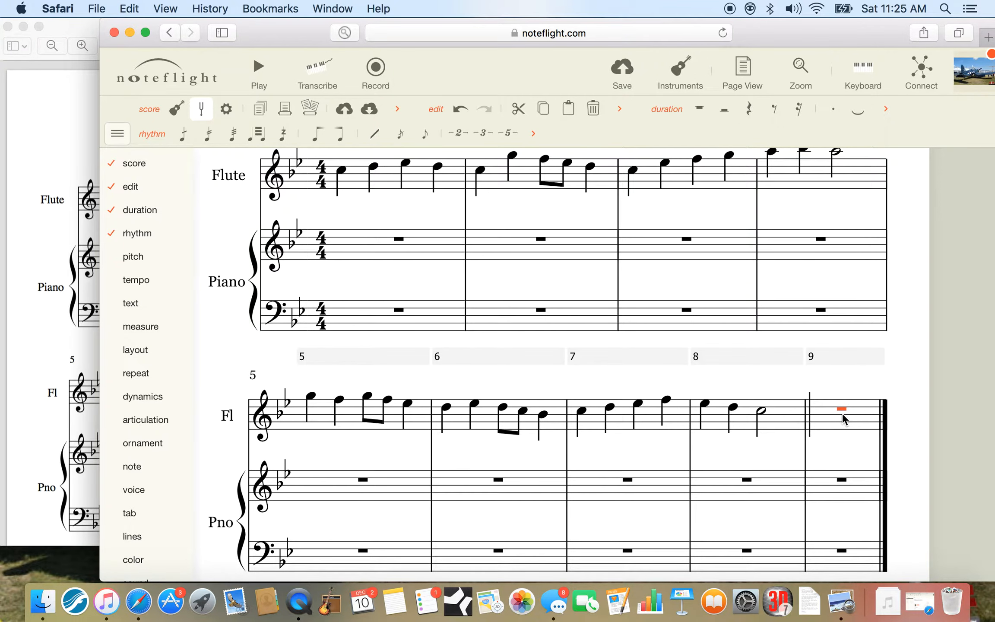
{"action": "left_click", "coordinate": [861, 480]}
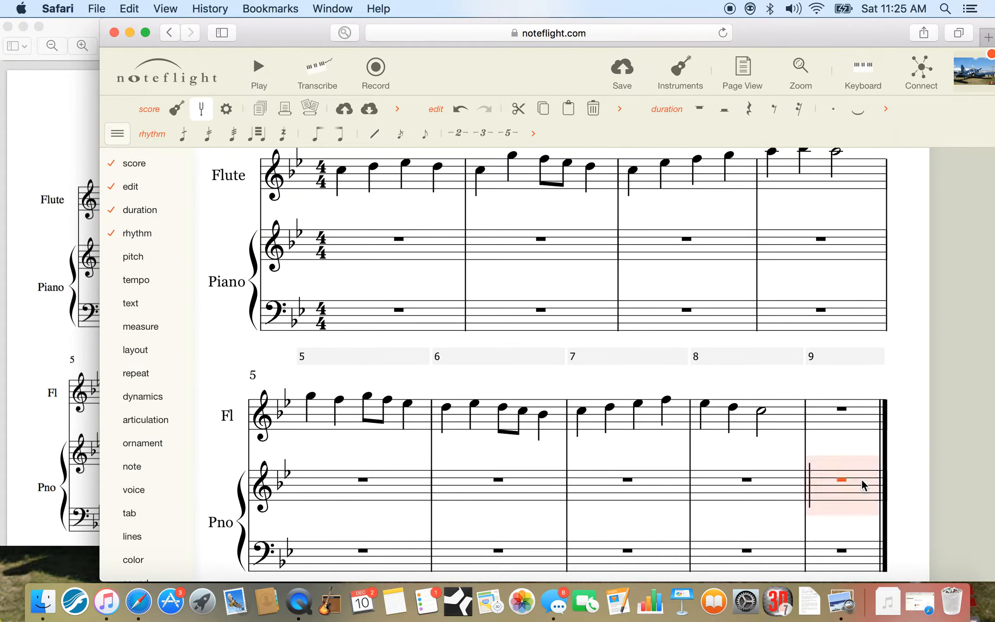
{"action": "left_click", "coordinate": [855, 416]}
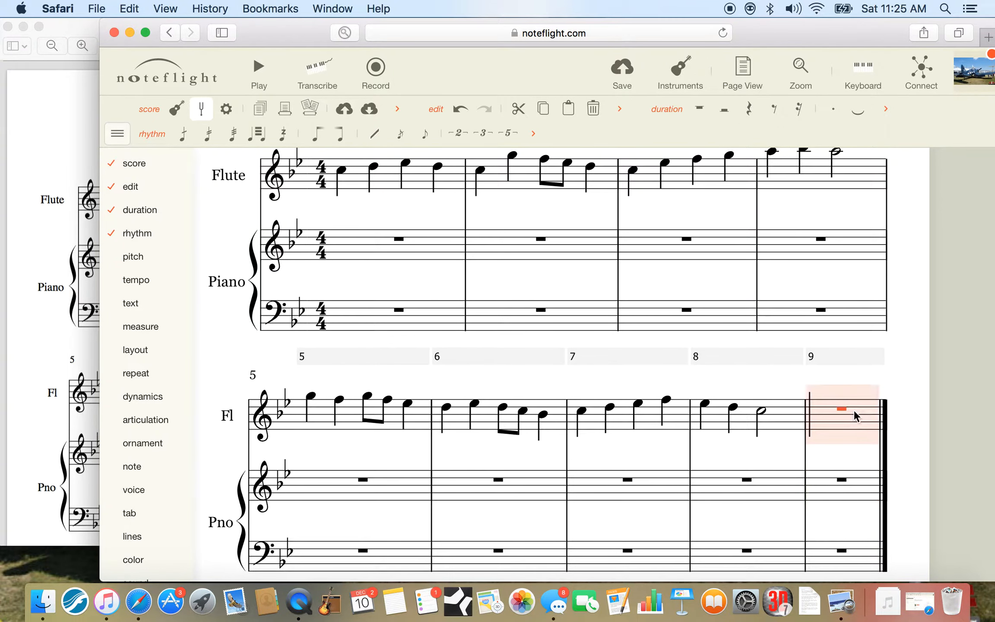
{"action": "left_click", "coordinate": [865, 549], "text": "super"}
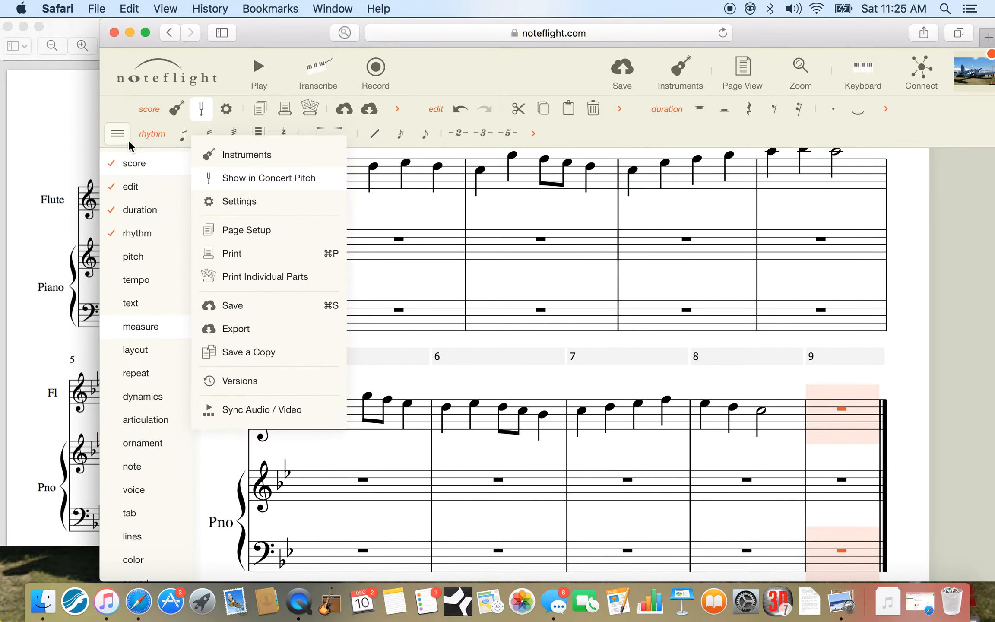
{"action": "left_click", "coordinate": [118, 135]}
{"action": "left_click", "coordinate": [117, 135]}
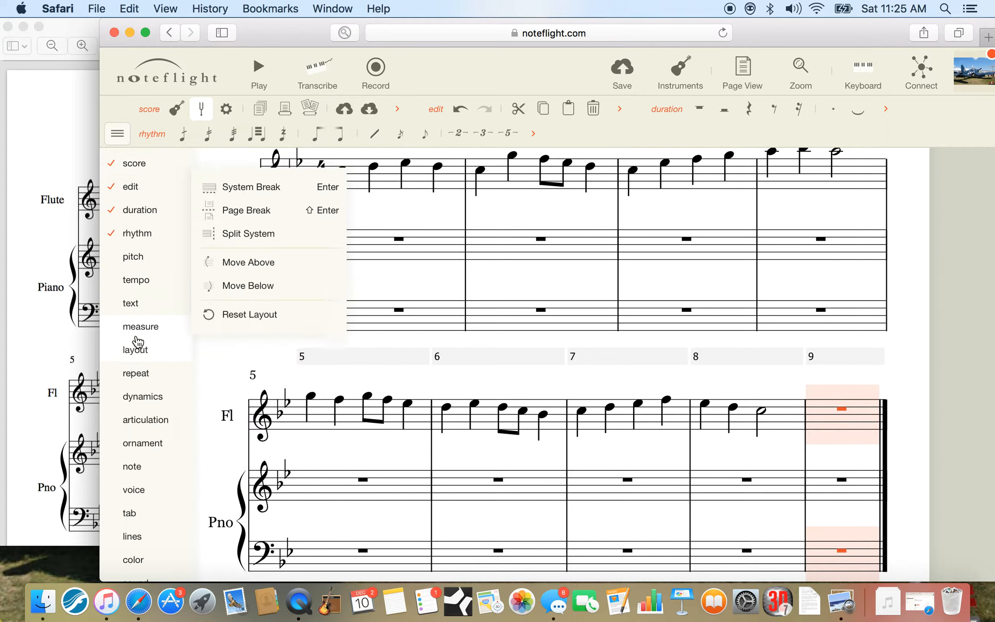
{"action": "mouse_move", "coordinate": [142, 333]}
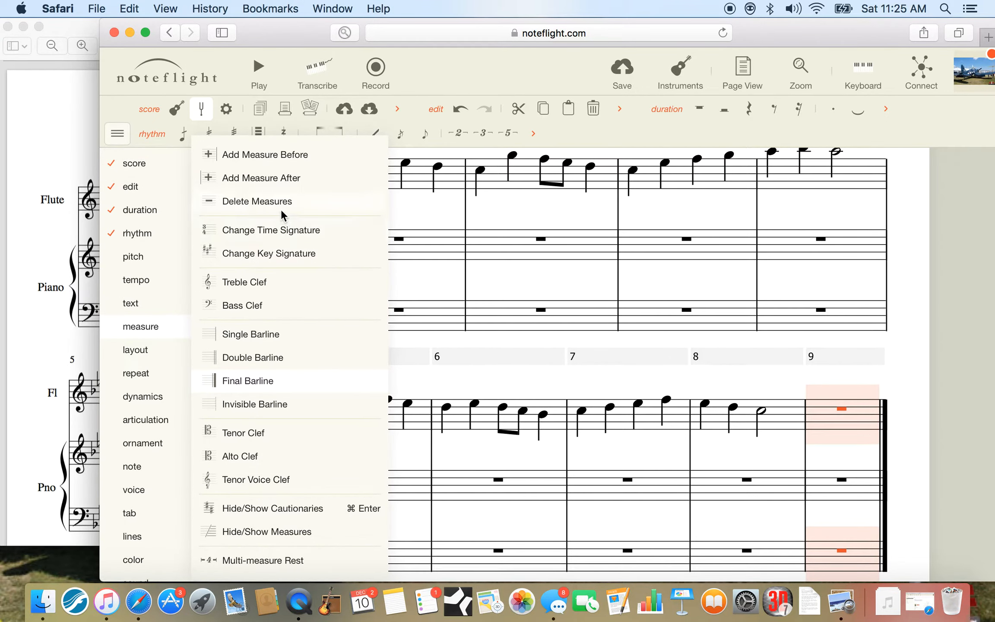
{"action": "left_click", "coordinate": [244, 203]}
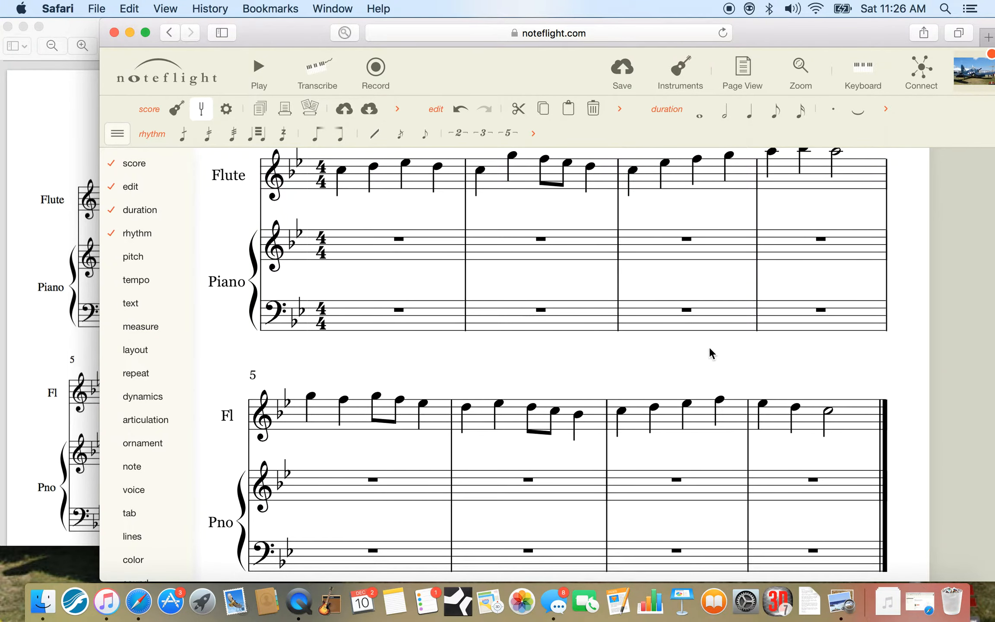
Undo the deletion of measure 9, and redo it
{"action": "scroll", "coordinate": [710, 349], "scroll_direction": "up", "scroll_amount": 2}
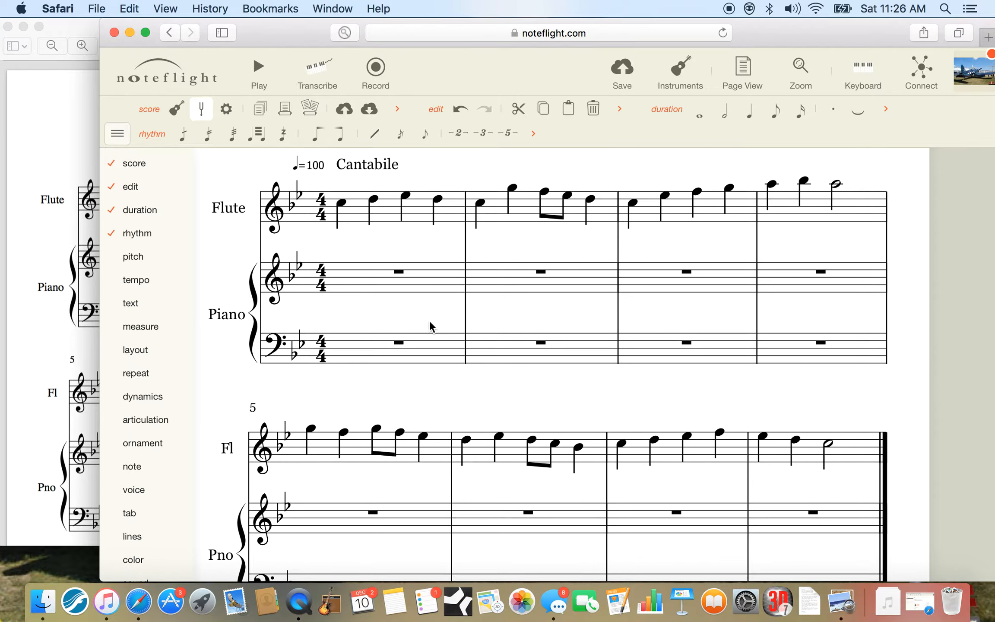
{"action": "left_click", "coordinate": [459, 108]}
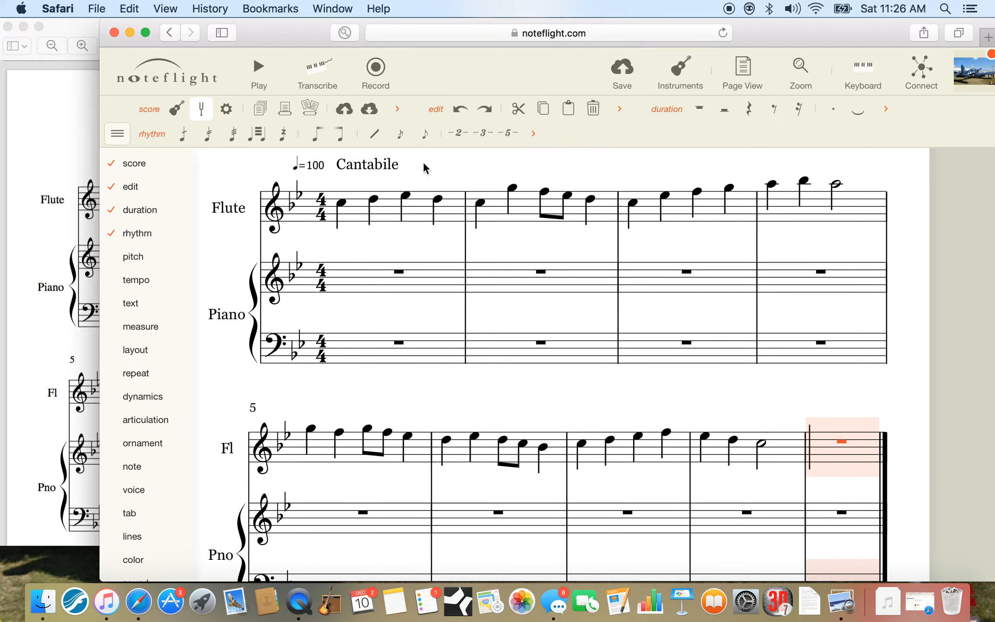
{"action": "left_click", "coordinate": [484, 113]}
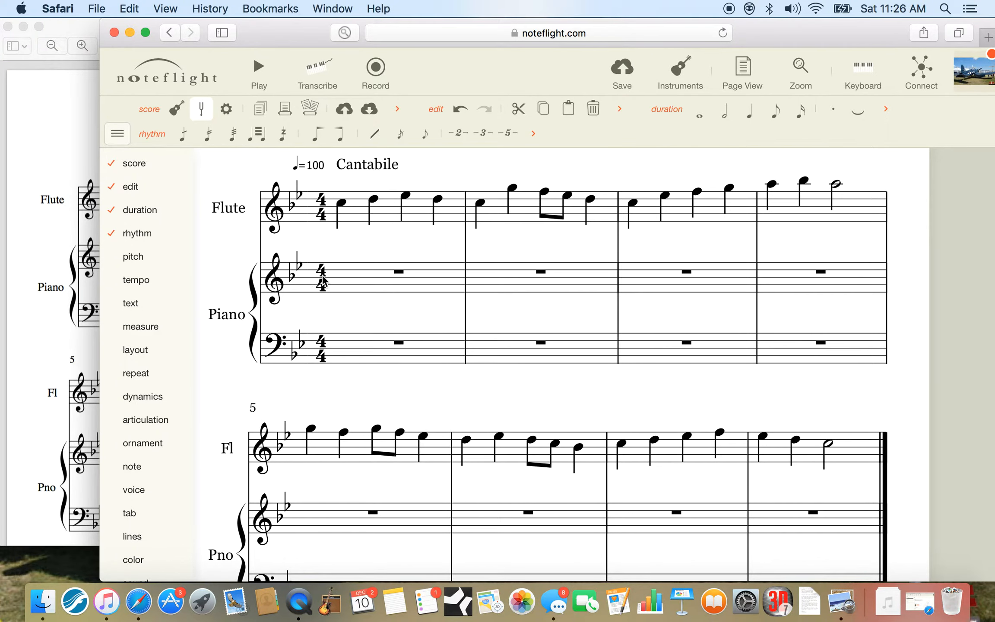
Examine the piano part of the Note Flight Sample score in Preview and return to the Noteflight score's first piano treble measure
{"action": "left_click_drag", "start_coordinate": [281, 31], "coordinate": [402, 8]}
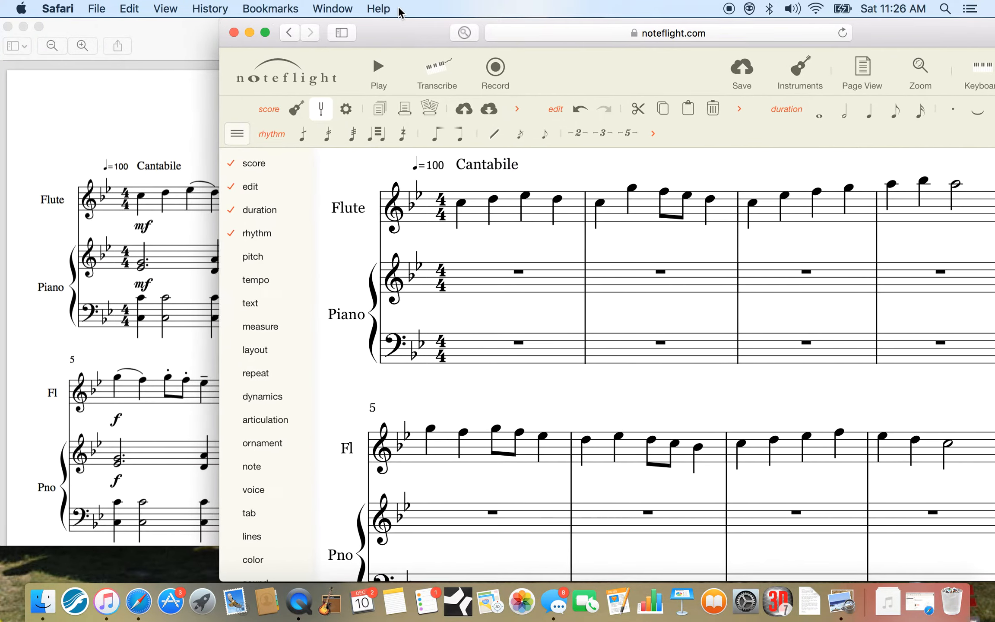
{"action": "left_click", "coordinate": [97, 110]}
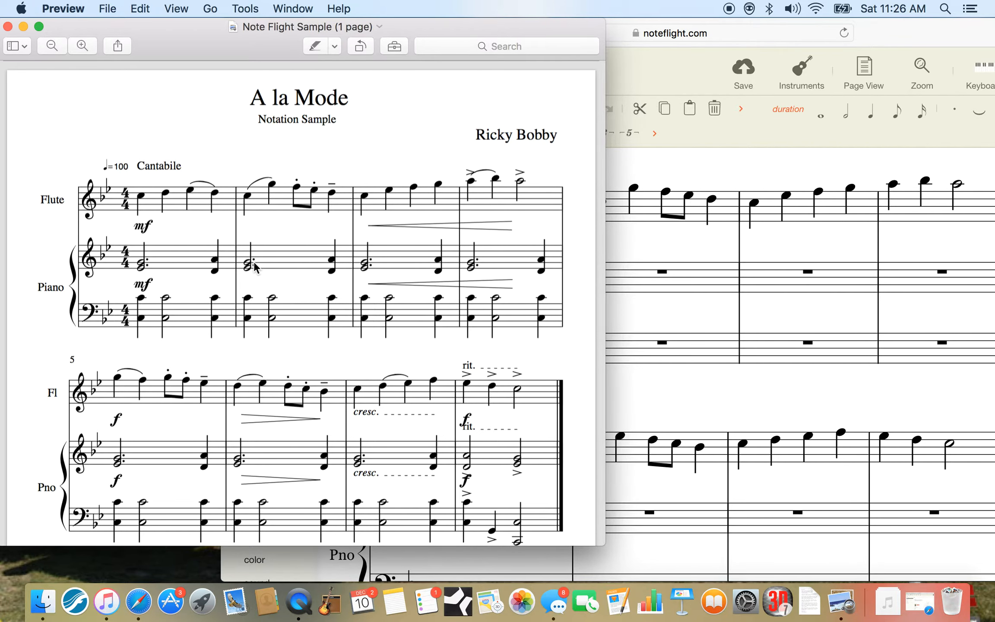
{"action": "left_click", "coordinate": [636, 255]}
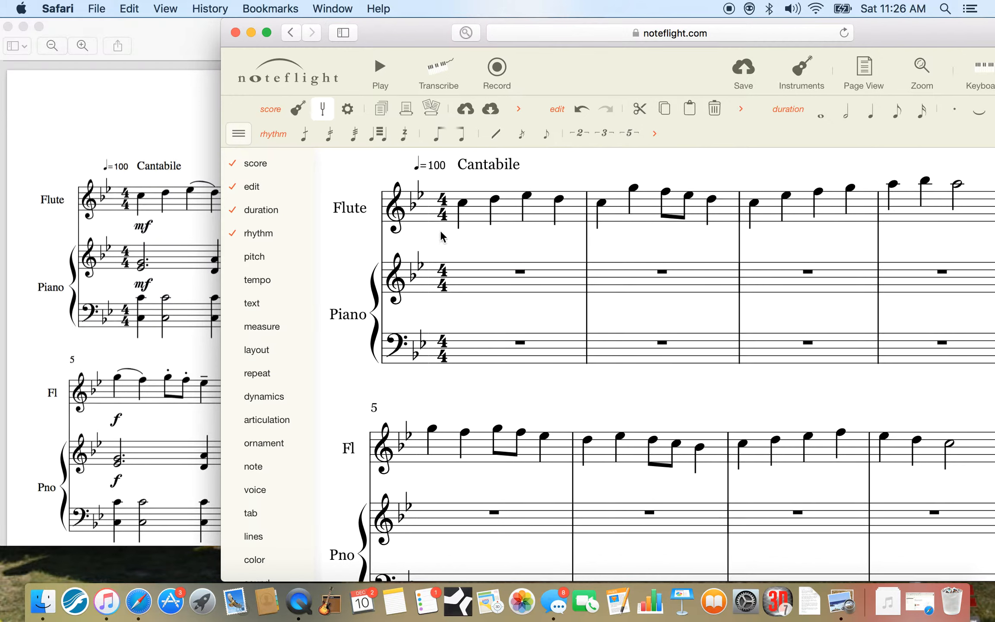
{"action": "left_click", "coordinate": [514, 284]}
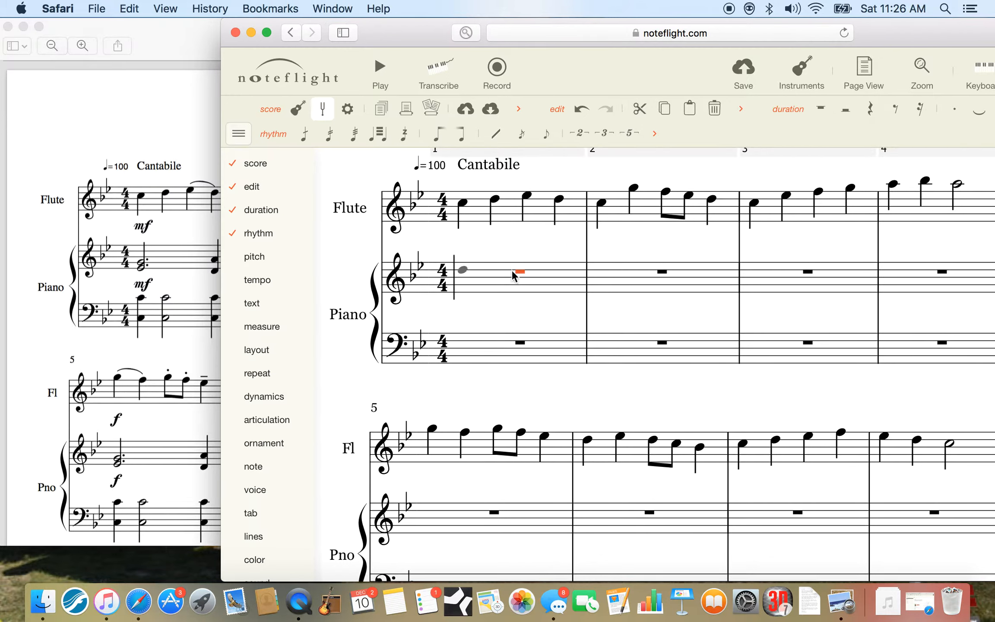
{"action": "right_click", "coordinate": [513, 276]}
{"action": "left_click", "coordinate": [160, 263]}
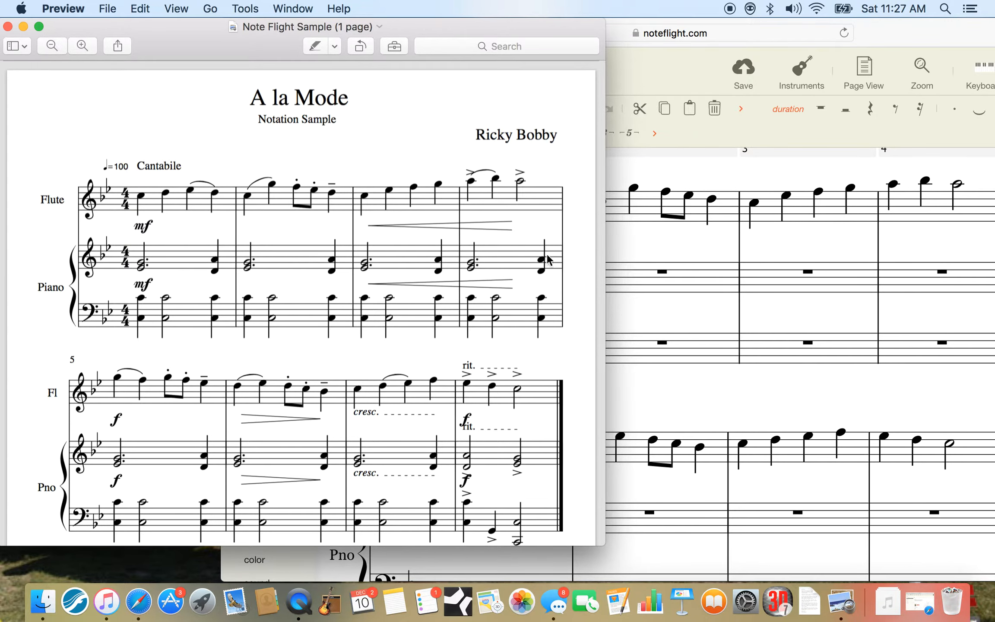
{"action": "left_click", "coordinate": [660, 235]}
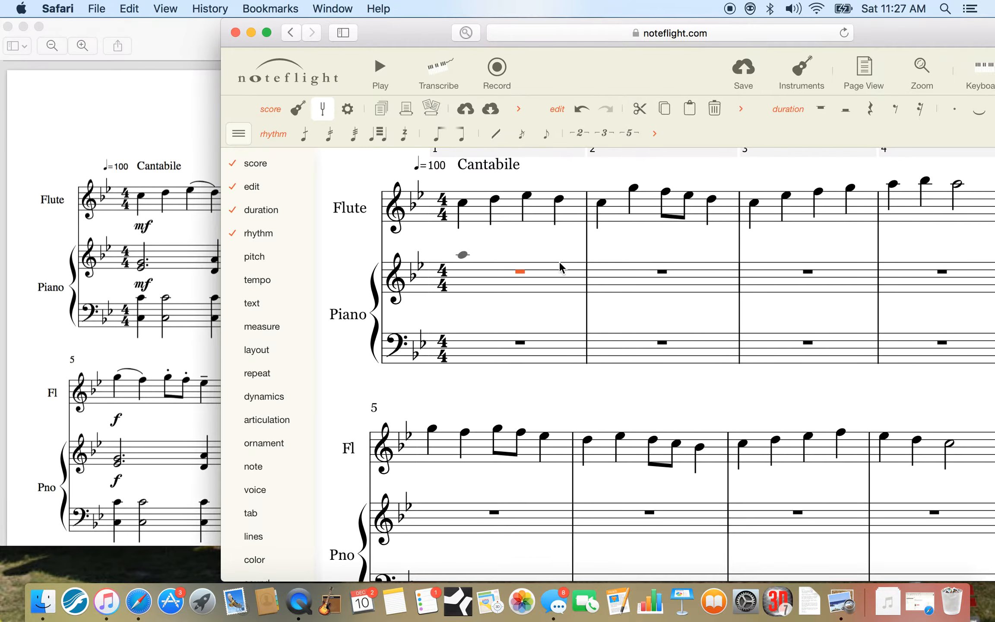
Enter a G as a dotted half note at the start of measure 1 in the piano treble staff
{"action": "left_click", "coordinate": [498, 284]}
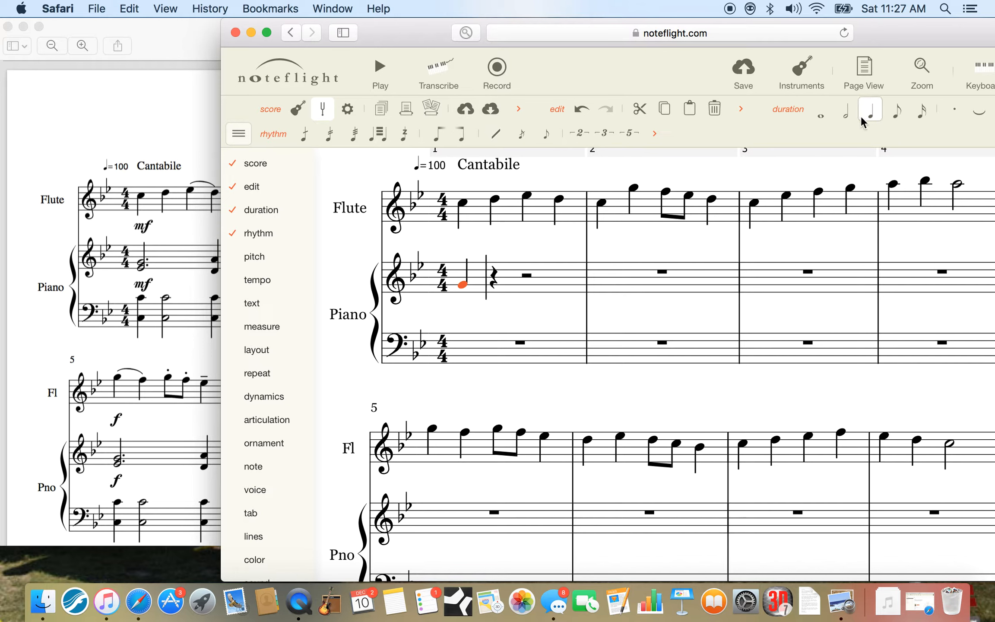
{"action": "left_click", "coordinate": [847, 114]}
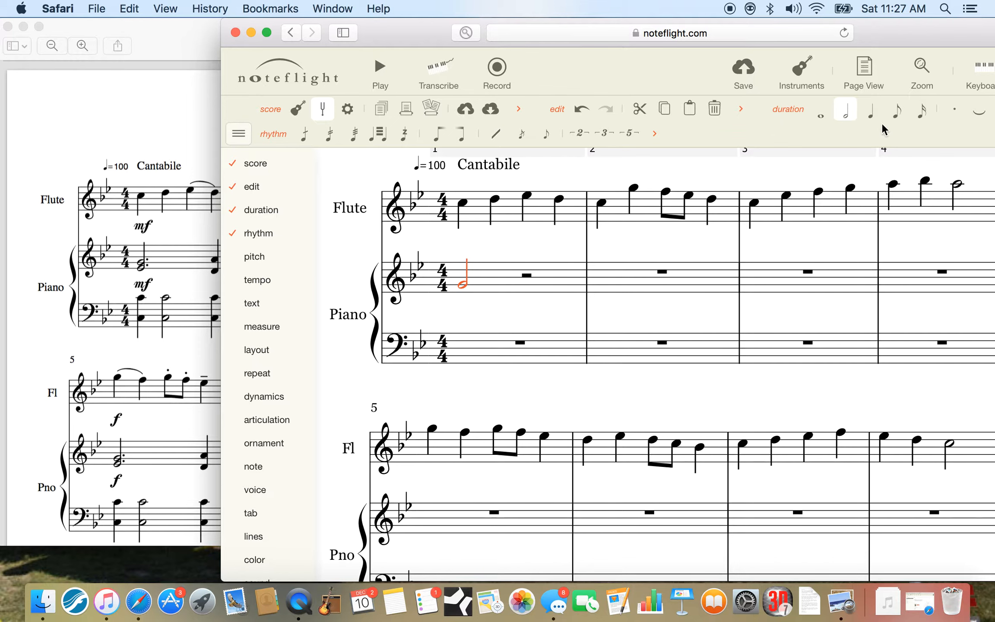
{"action": "left_click_drag", "start_coordinate": [924, 35], "coordinate": [755, 35]}
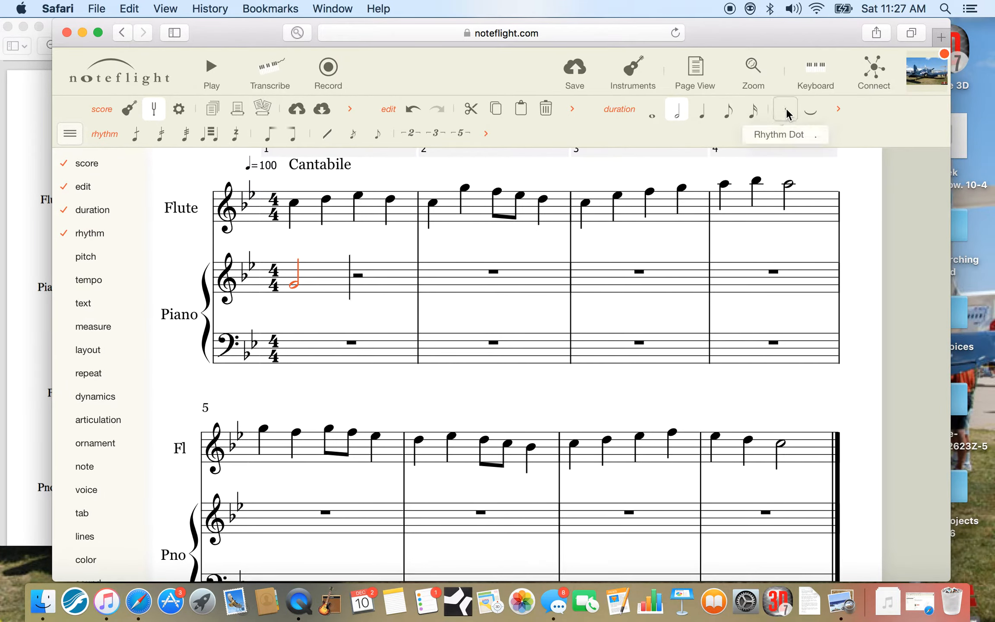
{"action": "left_click", "coordinate": [297, 288]}
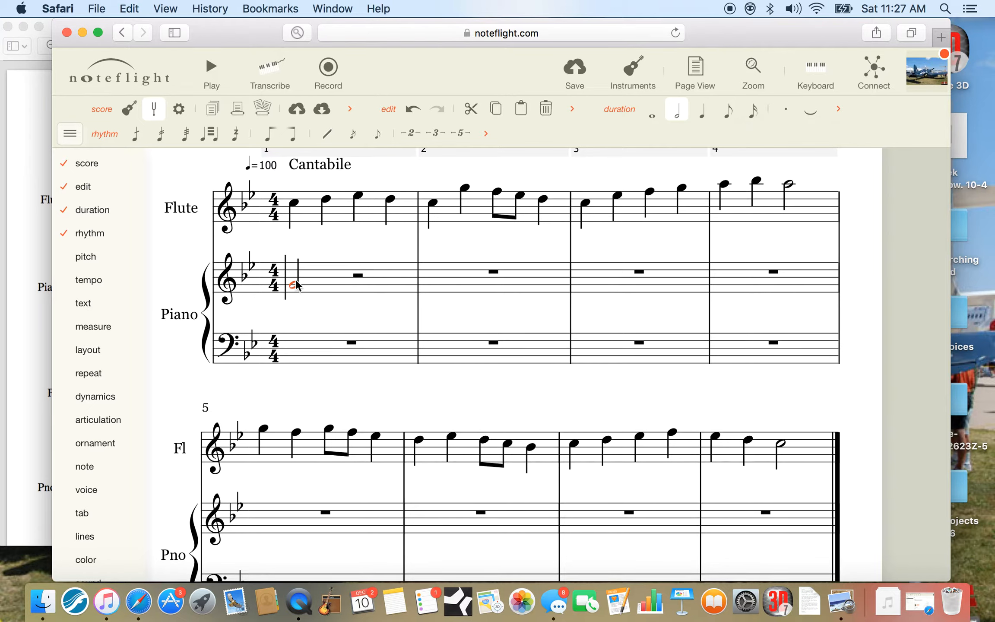
{"action": "left_click", "coordinate": [790, 112]}
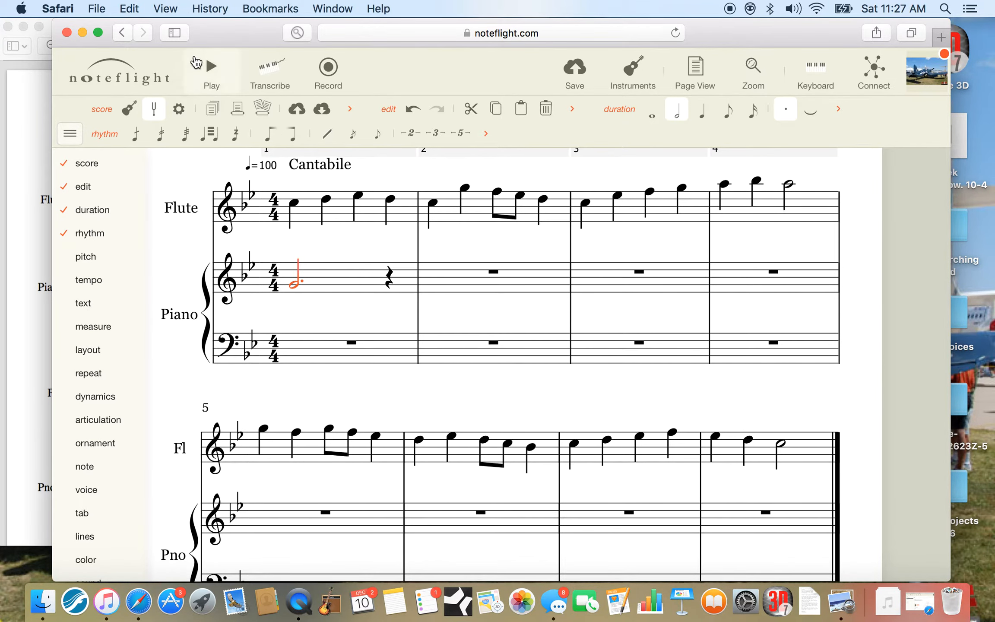
Add an E below the dotted half-note G in measure 1 of the piano treble staff to form a chord
{"action": "left_click_drag", "start_coordinate": [226, 30], "coordinate": [379, 30]}
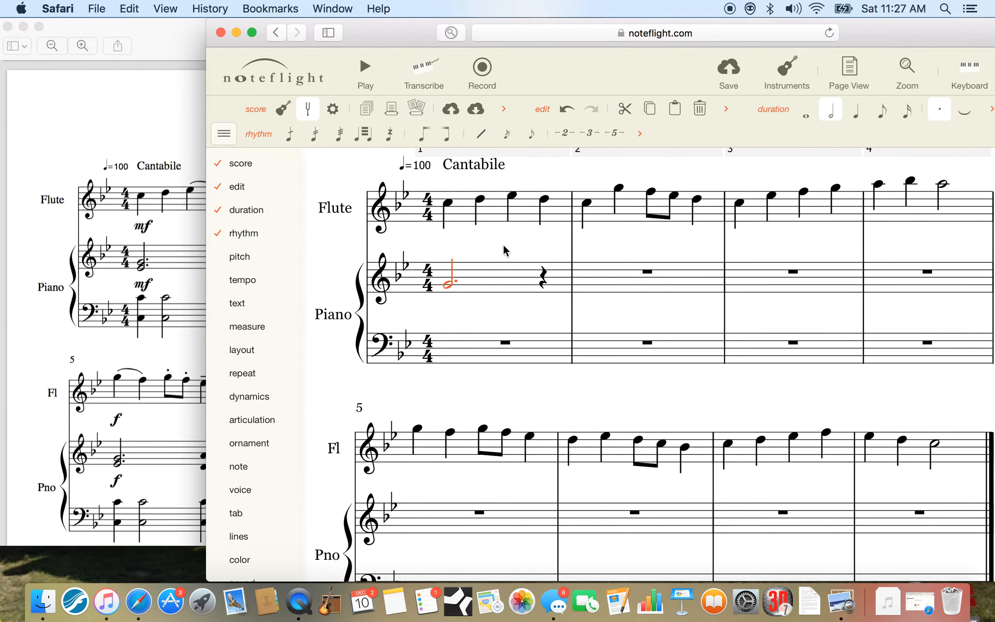
{"action": "left_click", "coordinate": [447, 293]}
{"action": "key", "text": "Right"}
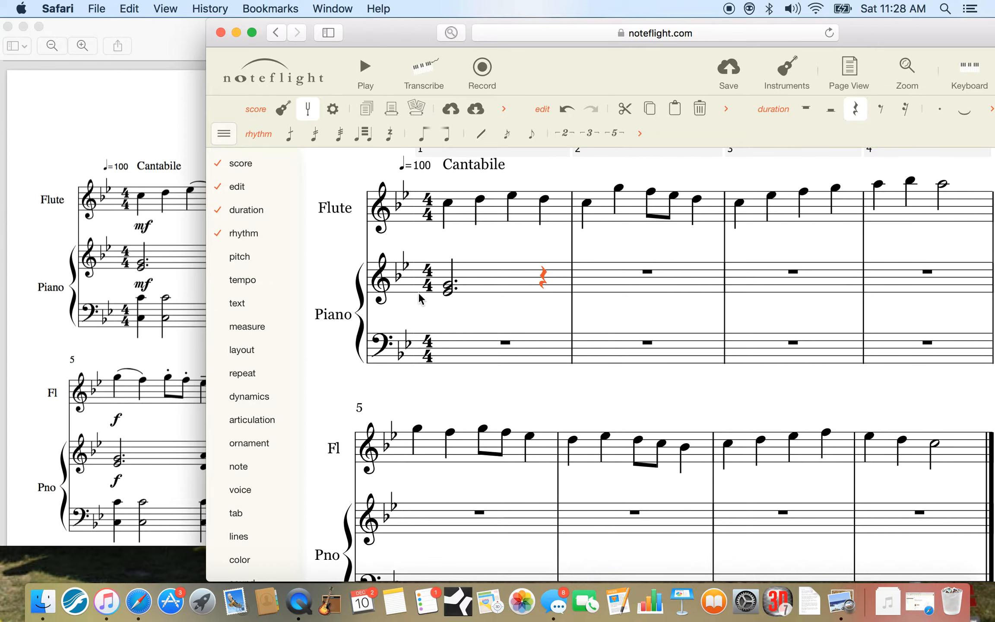
{"action": "key", "text": "Left"}
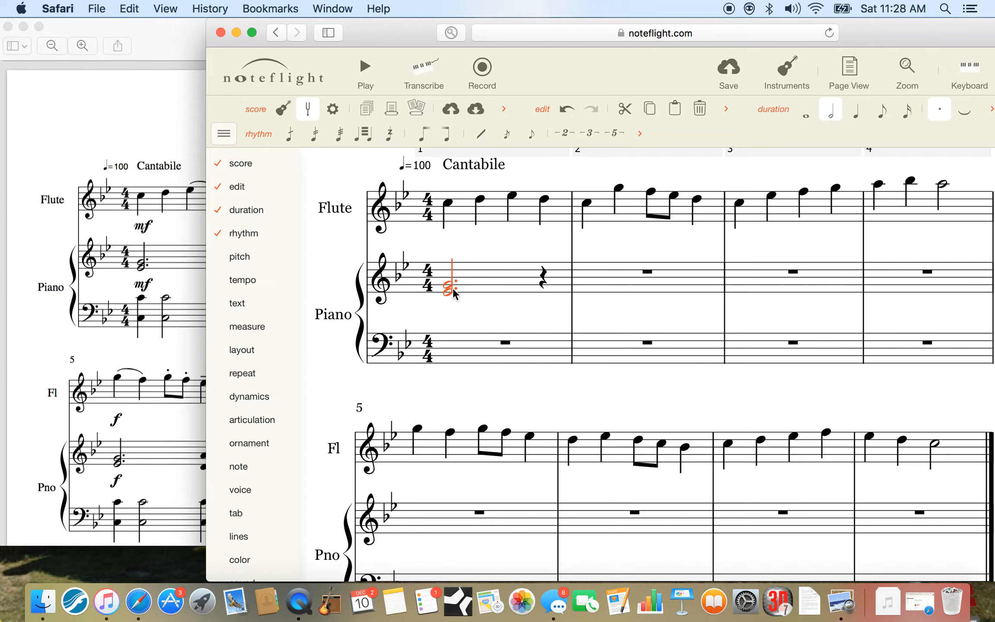
Following the sample score, enter a quarter-note chord of D and A on beat 4 of measure 1 in the piano treble staff
{"action": "key", "text": "Right"}
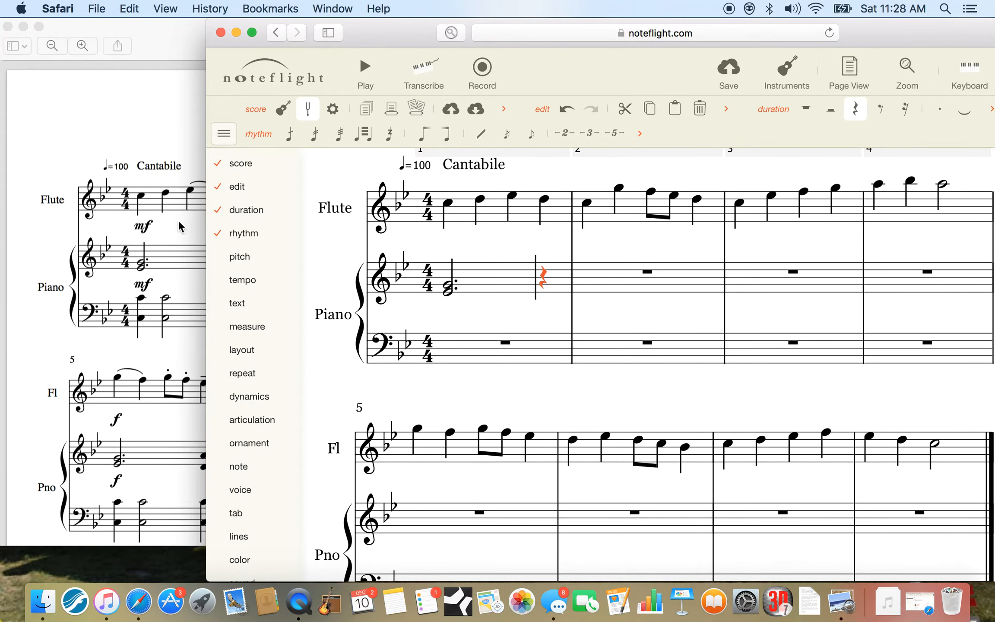
{"action": "left_click", "coordinate": [156, 142]}
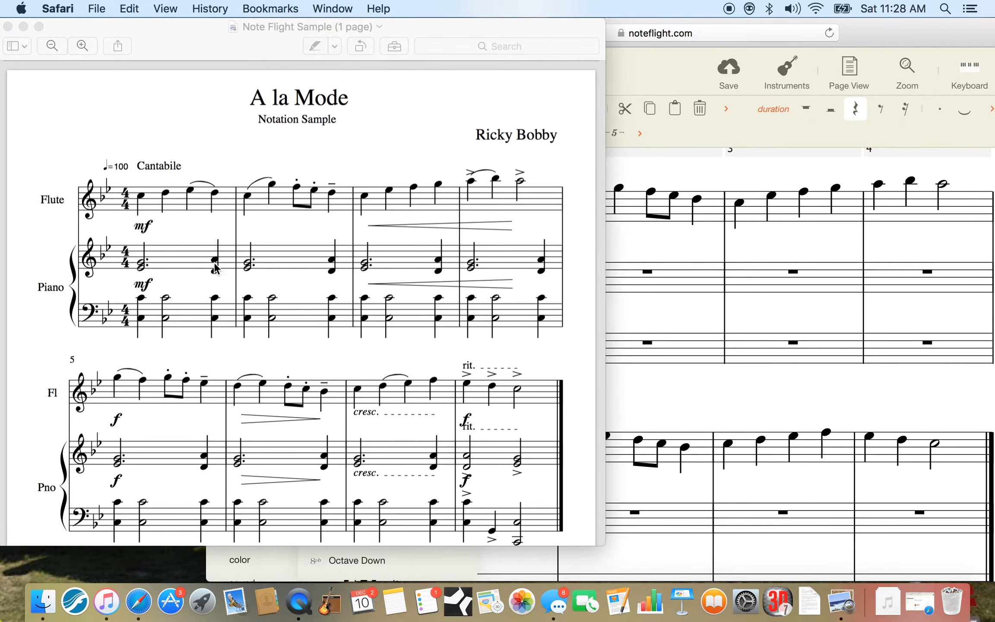
{"action": "left_click", "coordinate": [682, 245]}
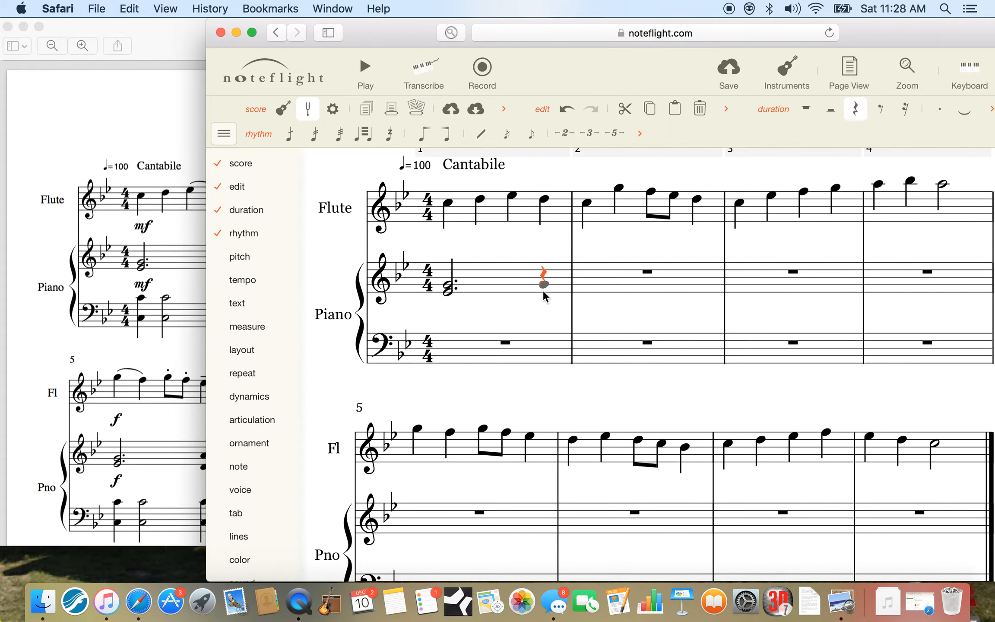
{"action": "left_click", "coordinate": [543, 302]}
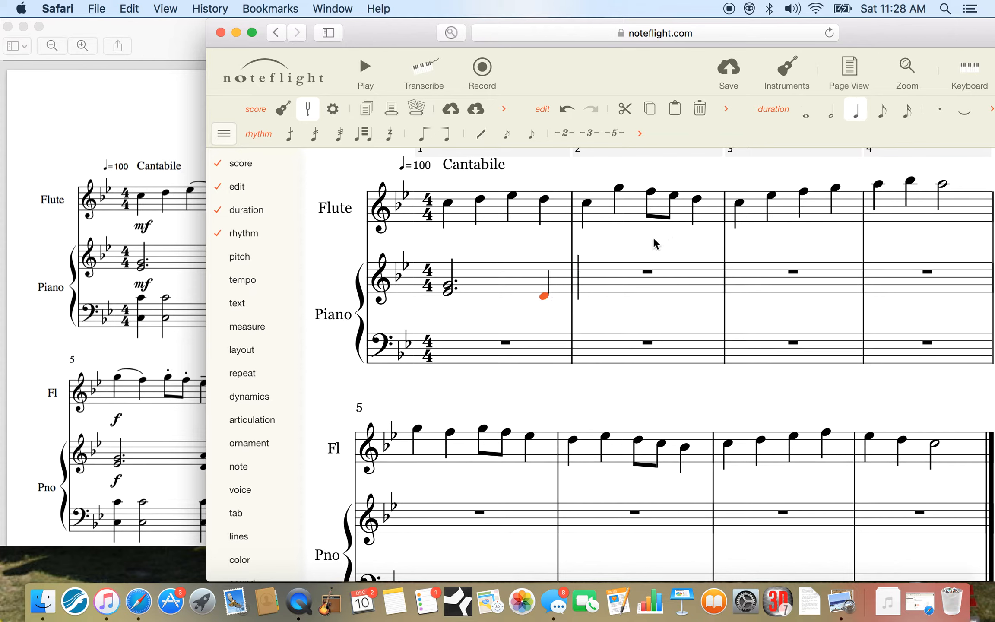
{"action": "left_click", "coordinate": [544, 296]}
{"action": "left_click", "coordinate": [544, 281]}
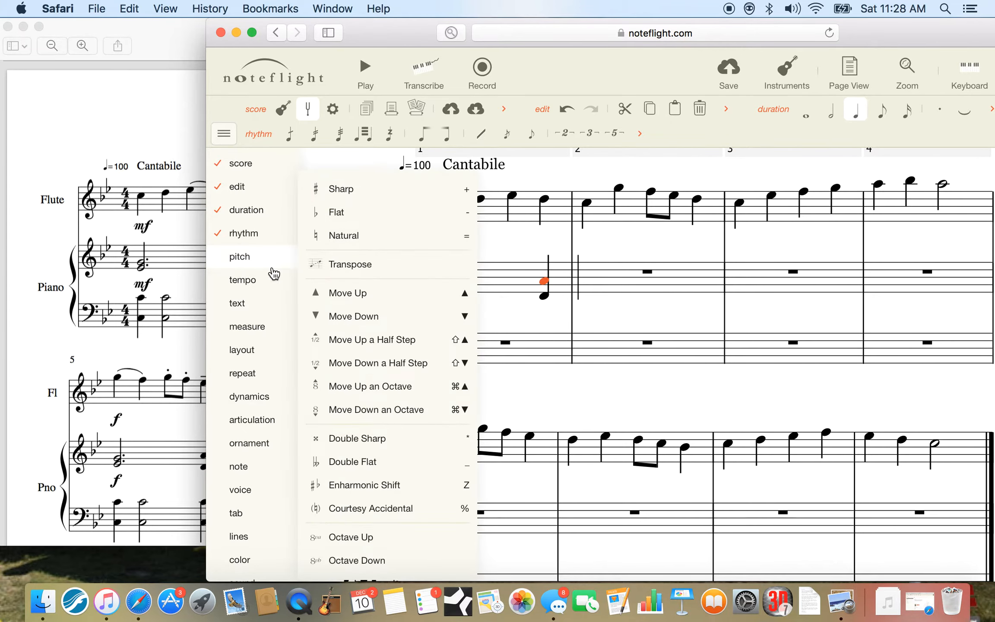
Following the sample score, enter a quarter-note C on beat 1 of the piano bass staff's first measure and select beat 2
{"action": "left_click", "coordinate": [179, 293]}
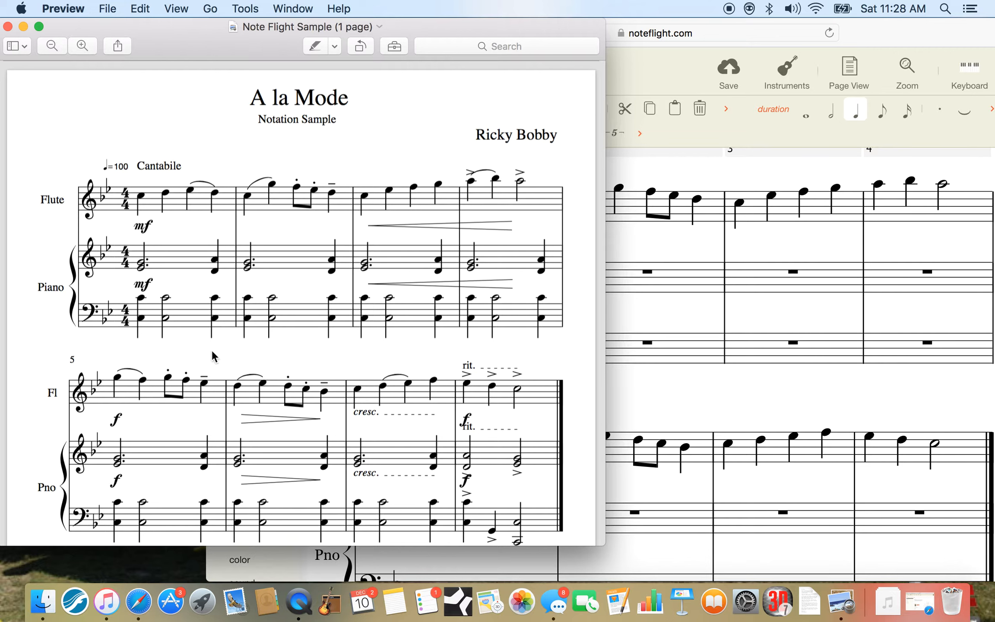
{"action": "key", "text": "super+Tab"}
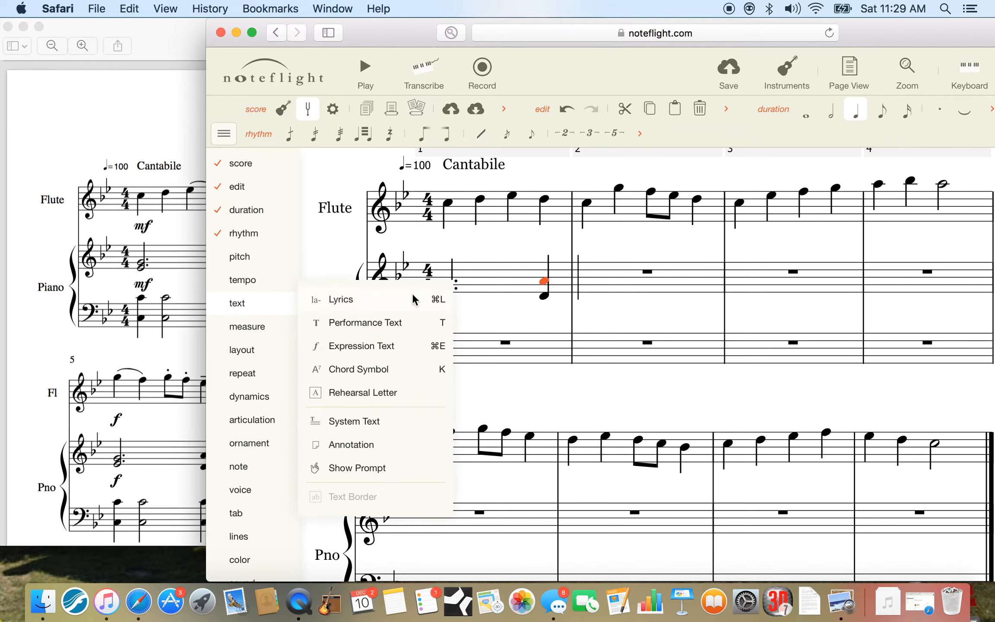
{"action": "left_click", "coordinate": [494, 358]}
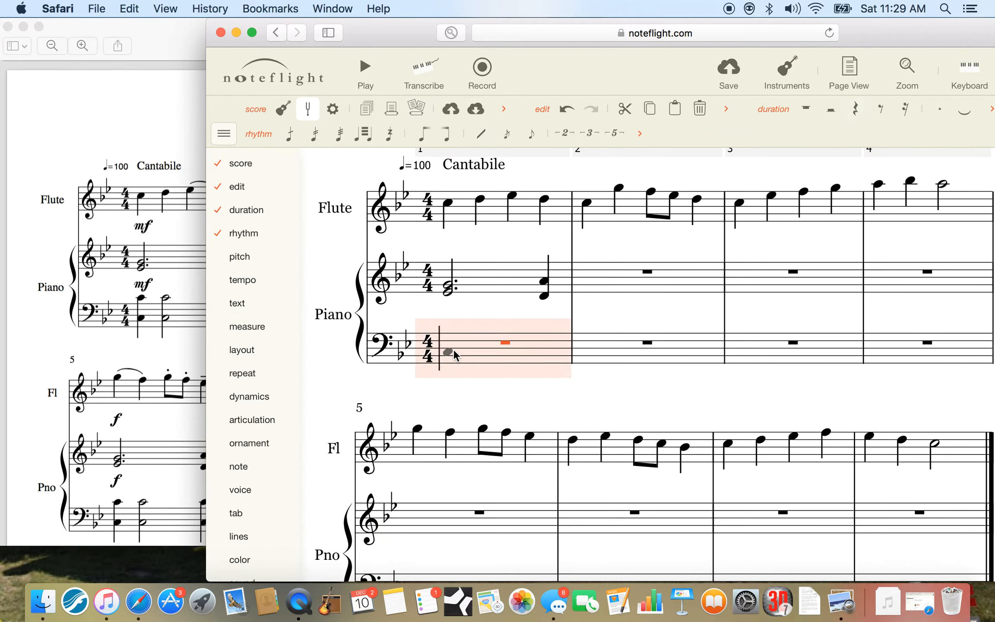
{"action": "left_click", "coordinate": [854, 113]}
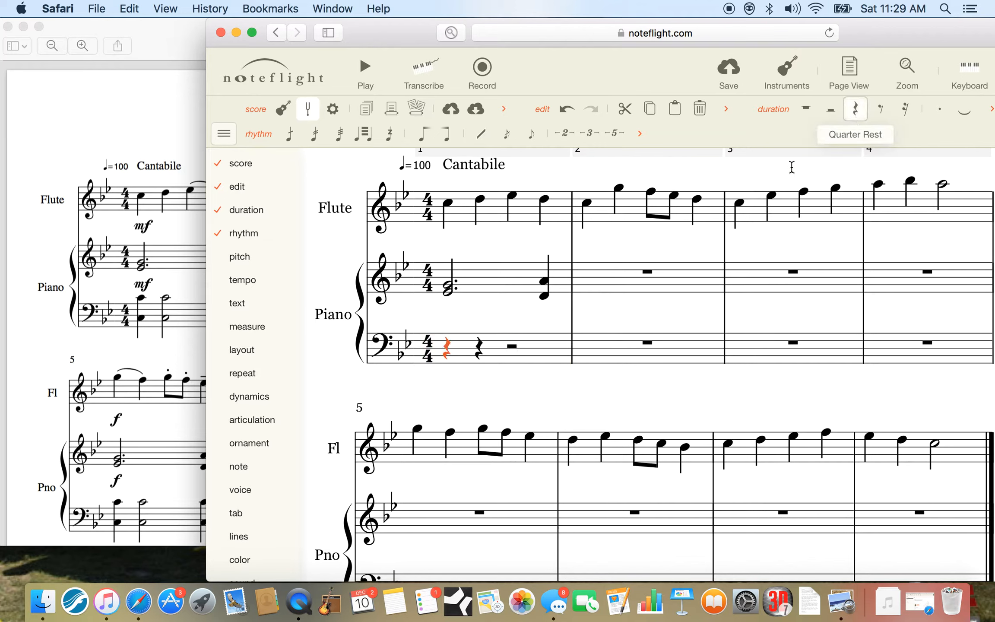
{"action": "left_click", "coordinate": [449, 351]}
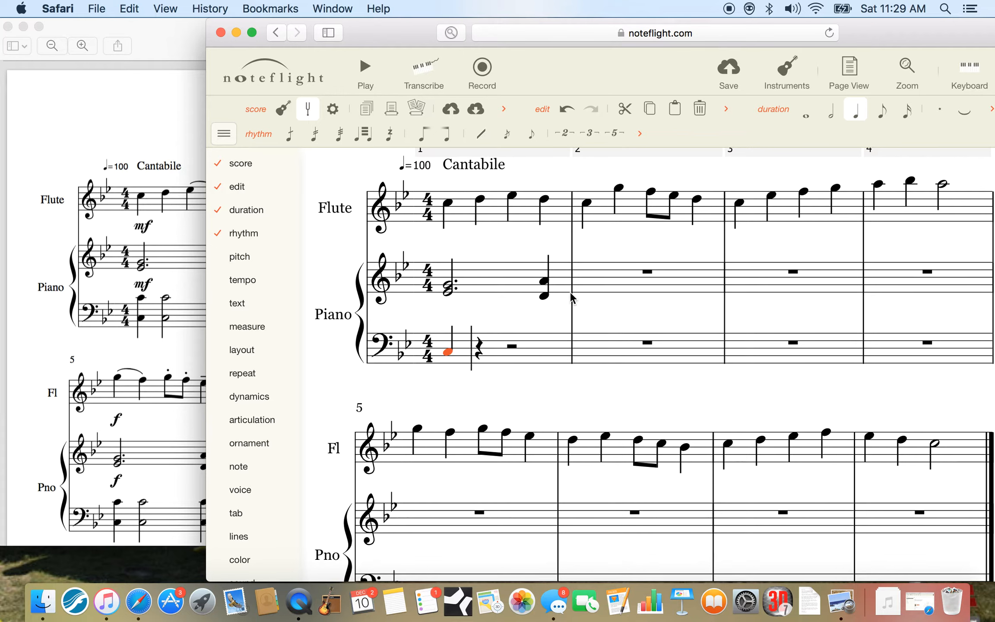
{"action": "key", "text": "Right"}
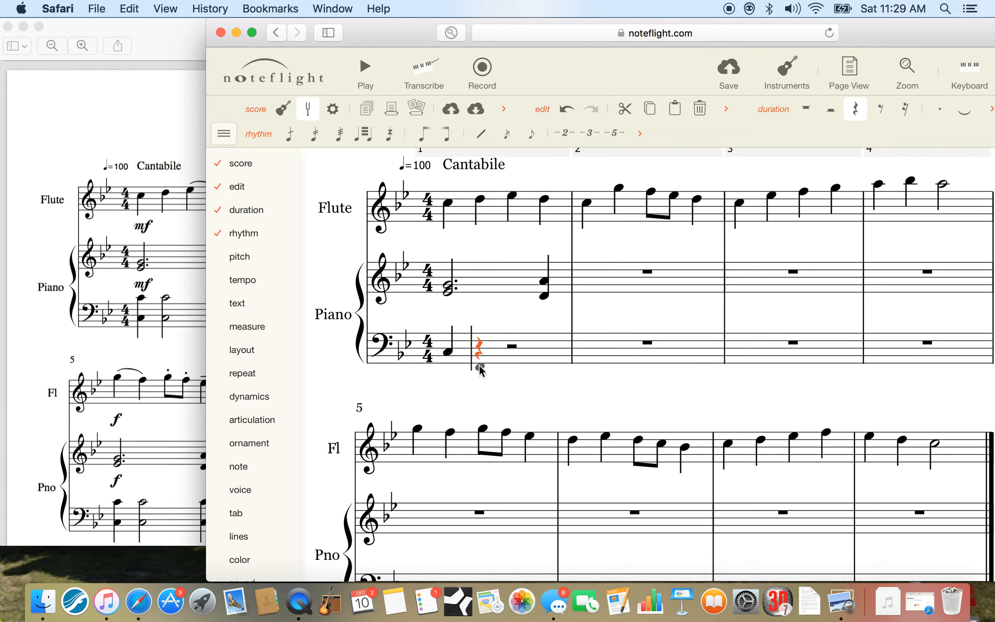
Enter a half-note C on beat 2 and a quarter-note C on beat 4 of measure 1 in the piano bass staff
{"action": "left_click", "coordinate": [829, 109]}
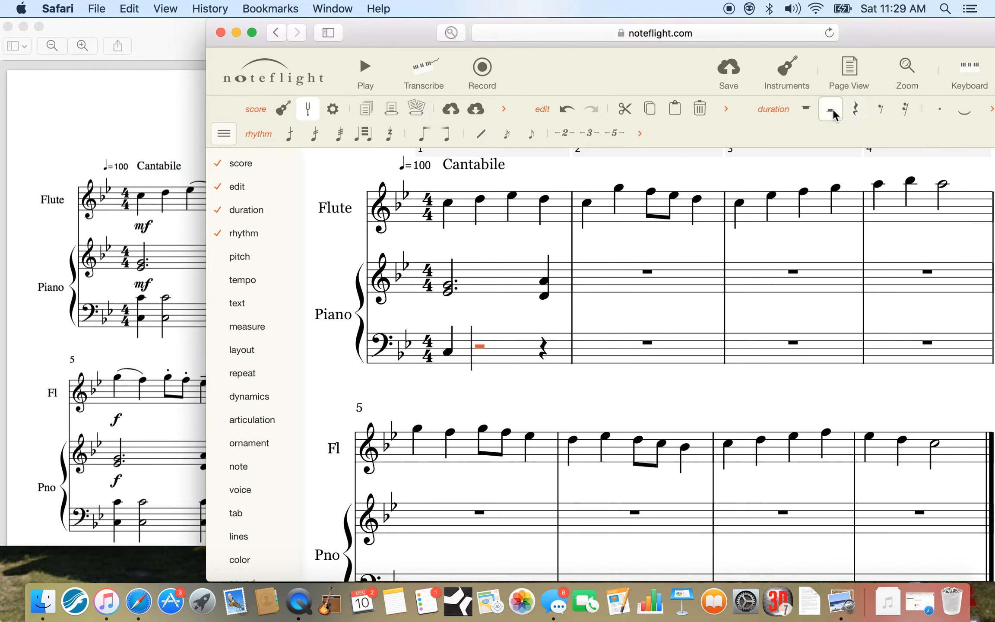
{"action": "left_click", "coordinate": [480, 352]}
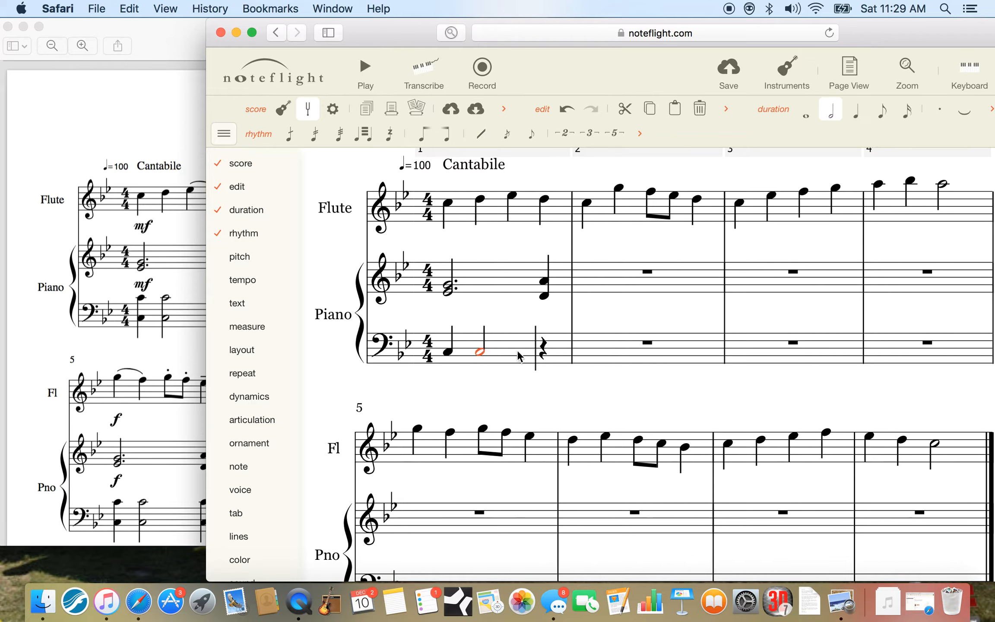
{"action": "left_click", "coordinate": [544, 352]}
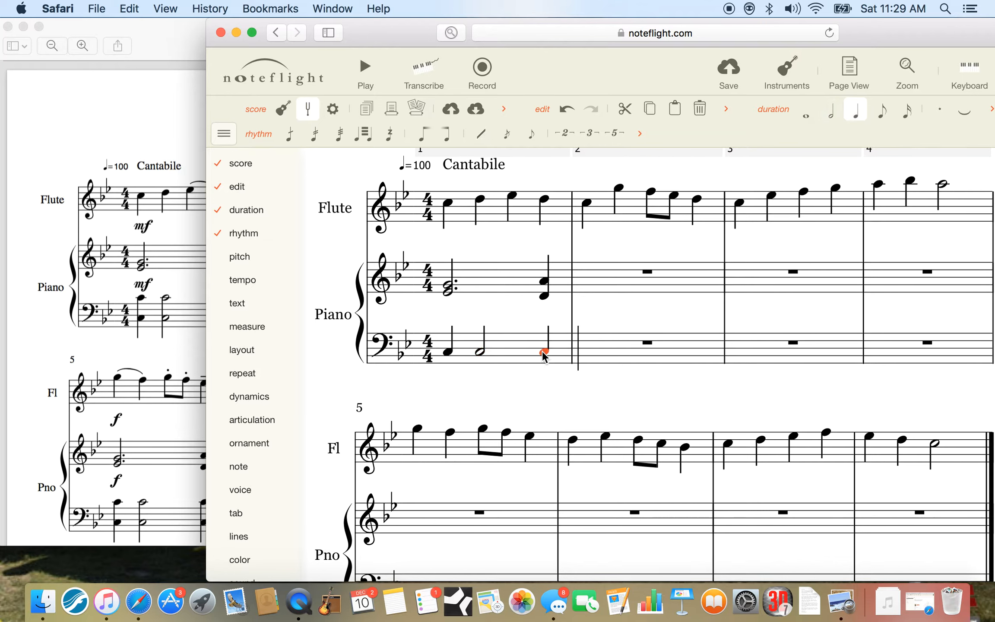
Following the sample score, add the C an octave above the beat 1 quarter note in measure 1 of the piano bass staff
{"action": "left_click", "coordinate": [98, 268]}
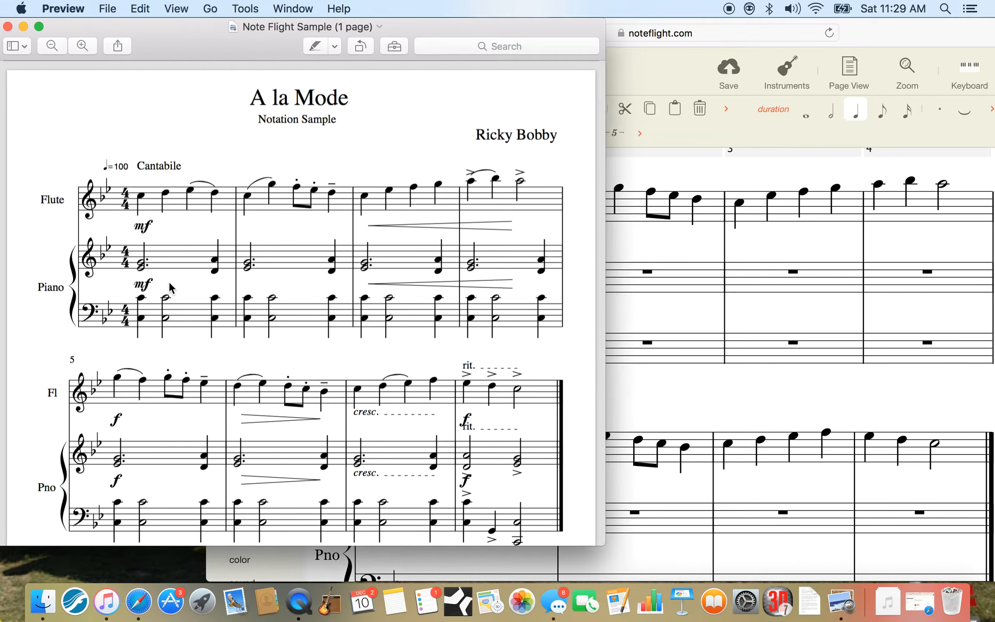
{"action": "left_click_drag", "start_coordinate": [117, 289], "coordinate": [188, 307]}
{"action": "left_click", "coordinate": [162, 325]}
{"action": "left_click", "coordinate": [655, 317]}
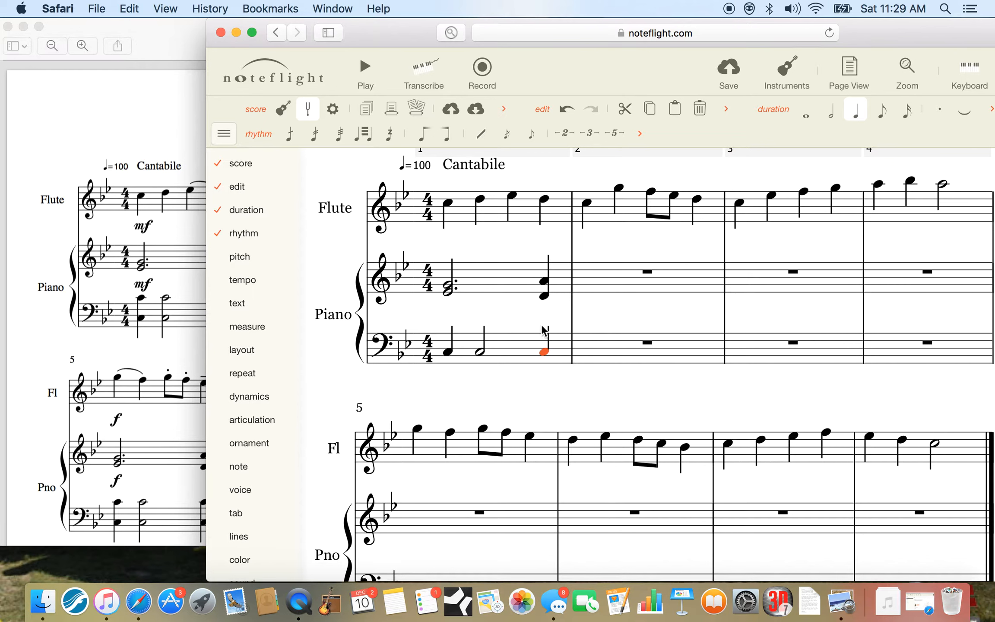
{"action": "left_click", "coordinate": [457, 345]}
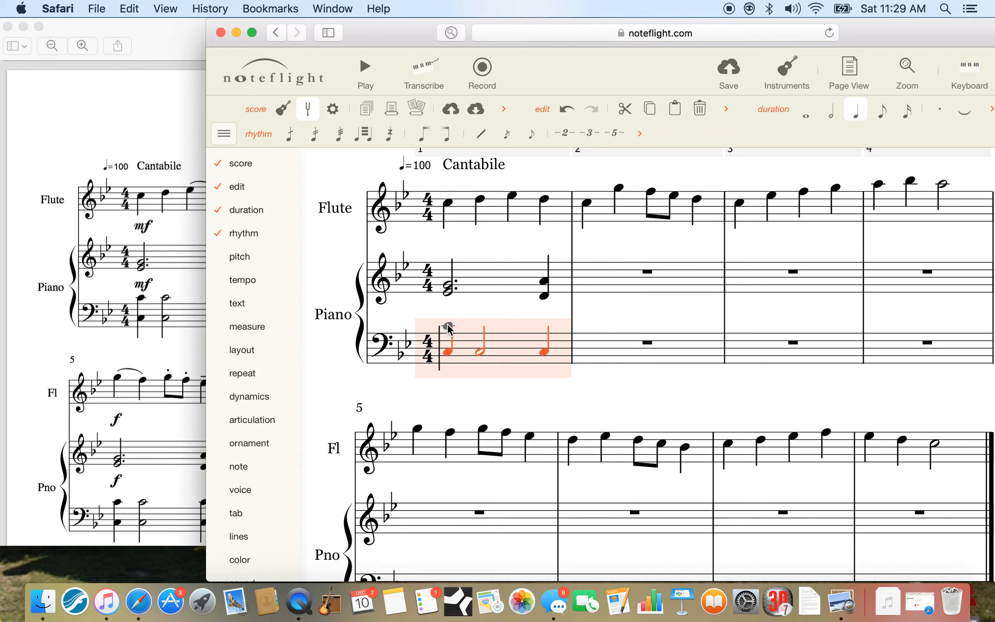
{"action": "left_click", "coordinate": [448, 326]}
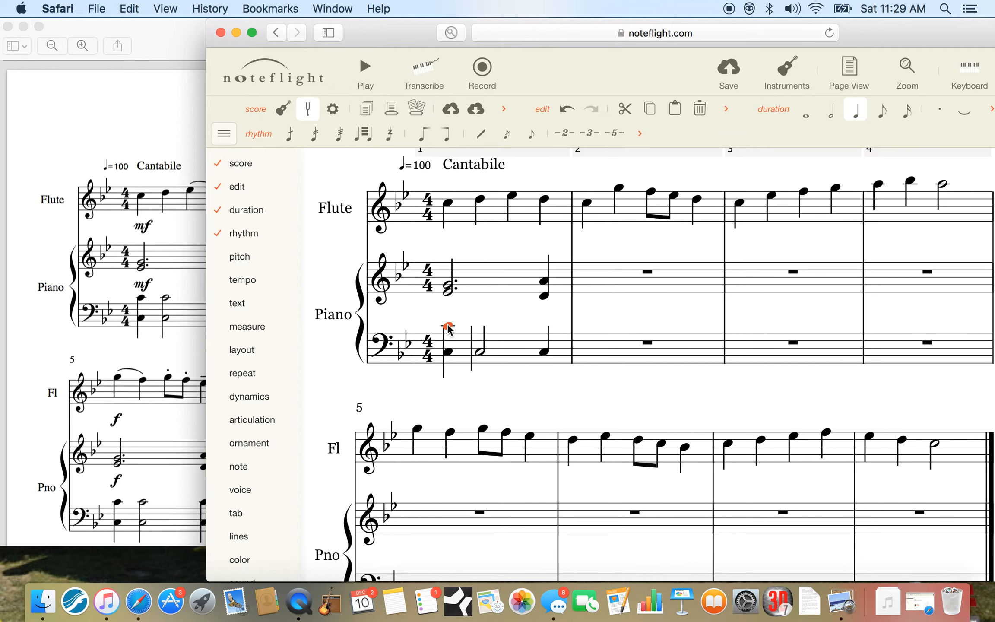
Add the upper-octave C to the beat 2 and beat 4 notes of bass measure 1, setting the beat 2 chord to a half note
{"action": "left_click", "coordinate": [480, 327]}
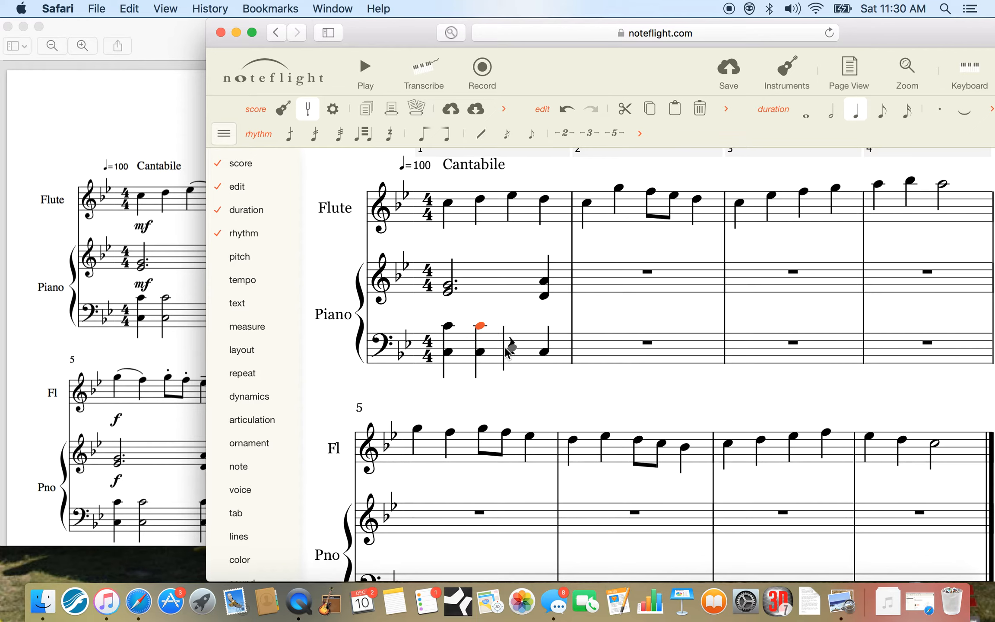
{"action": "left_click", "coordinate": [480, 329]}
{"action": "left_click", "coordinate": [831, 113]}
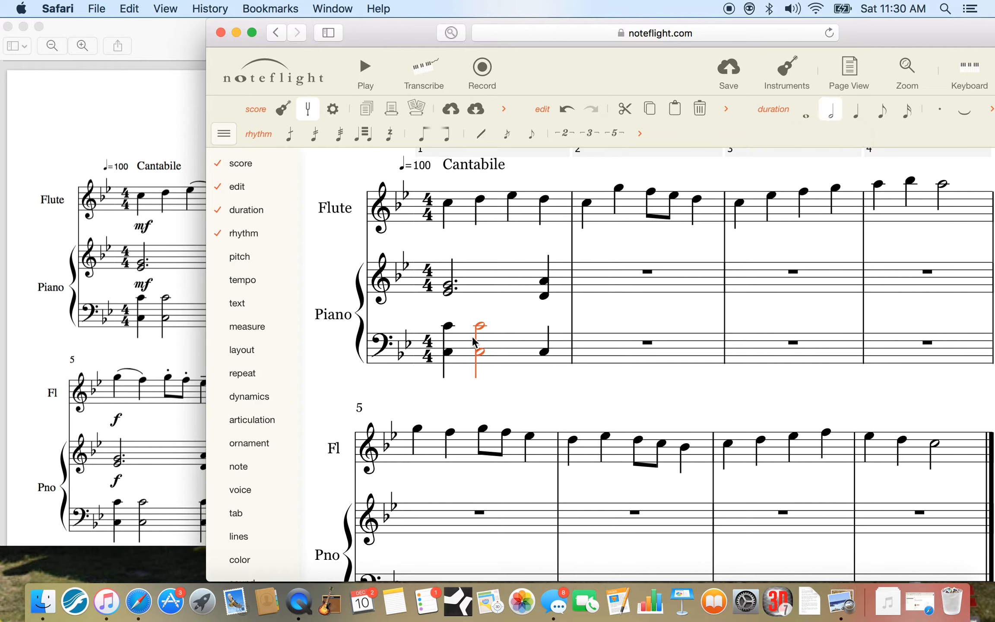
{"action": "left_click", "coordinate": [545, 324]}
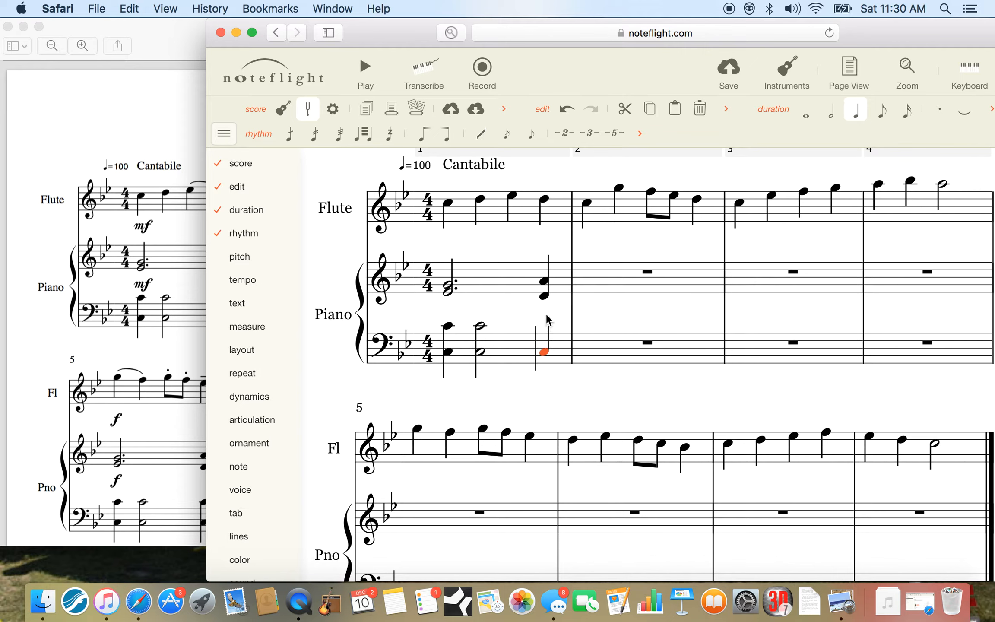
{"action": "left_click", "coordinate": [545, 326]}
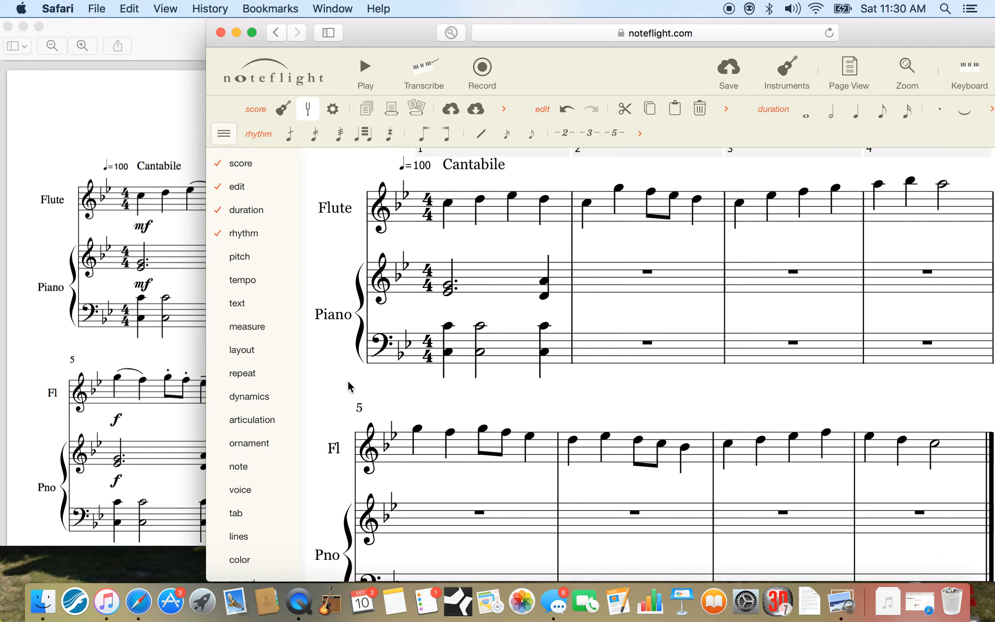
Copy measure 1 of the piano bass staff and move the browser window to show the full width of the score
{"action": "right_click", "coordinate": [345, 352]}
{"action": "left_click", "coordinate": [136, 106]}
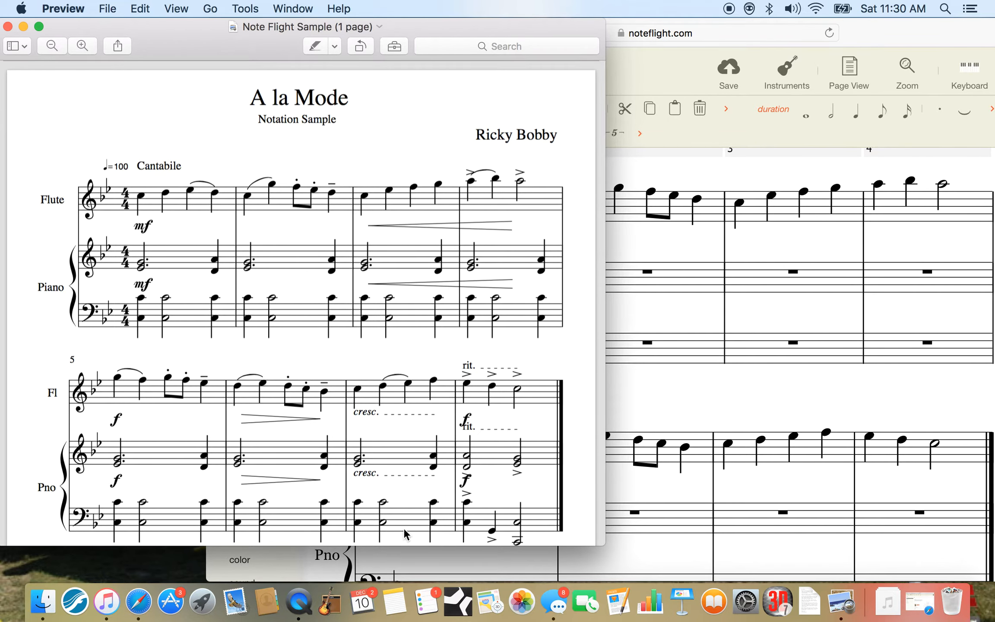
{"action": "left_click", "coordinate": [645, 240]}
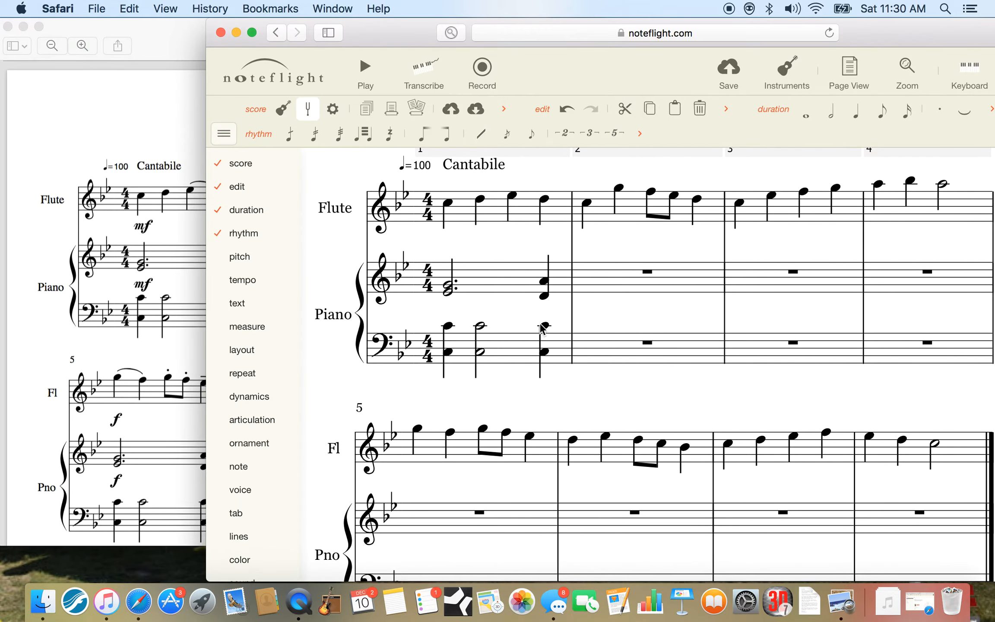
{"action": "left_click", "coordinate": [466, 350]}
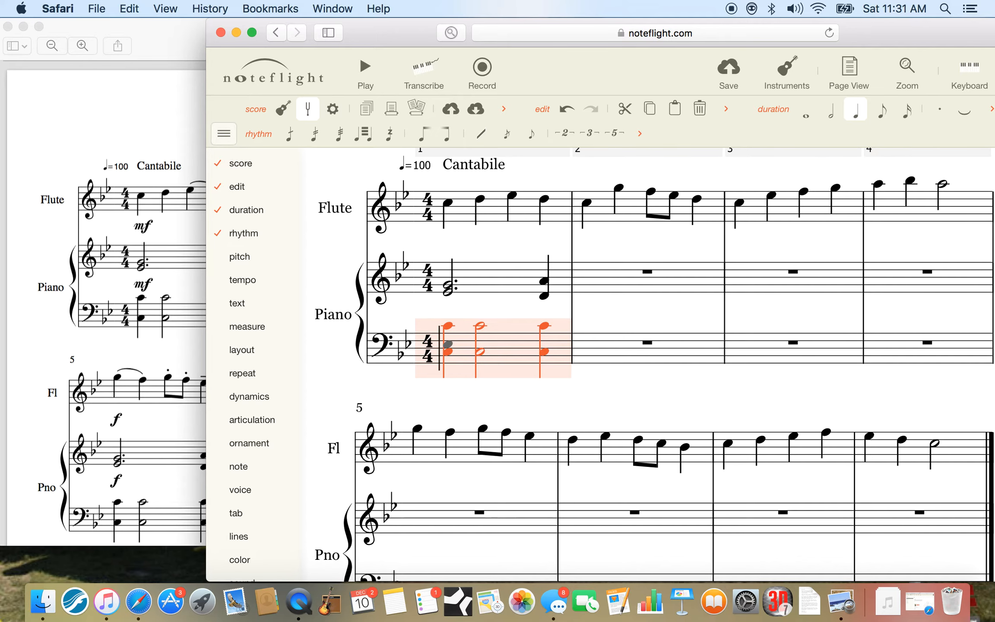
{"action": "left_click_drag", "start_coordinate": [371, 29], "coordinate": [218, 30]}
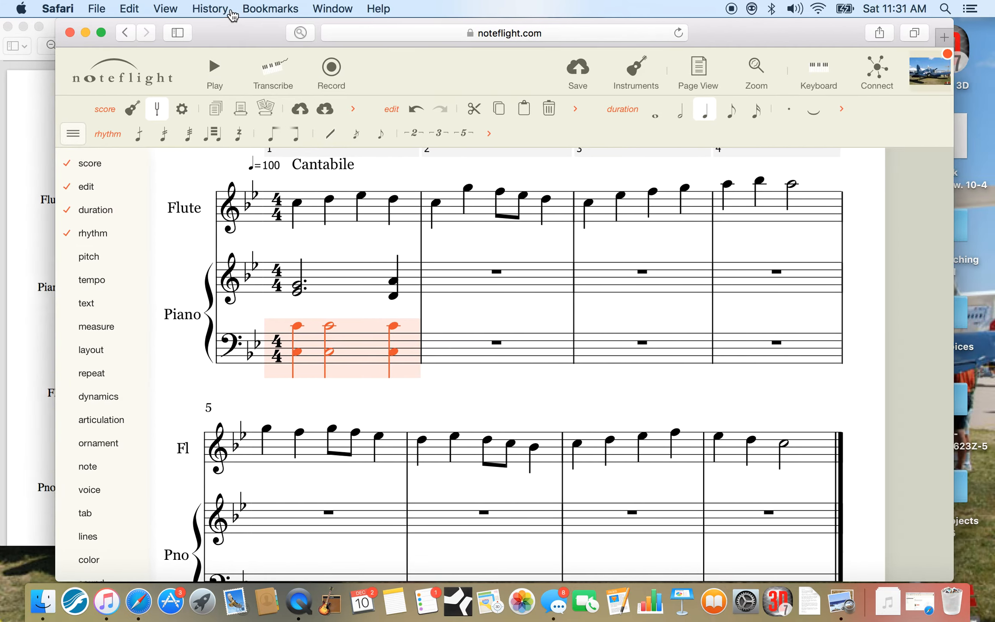
Paste the copied bass measure into measures 2, 3 and 4 of the piano bass staff
{"action": "left_click", "coordinate": [483, 337]}
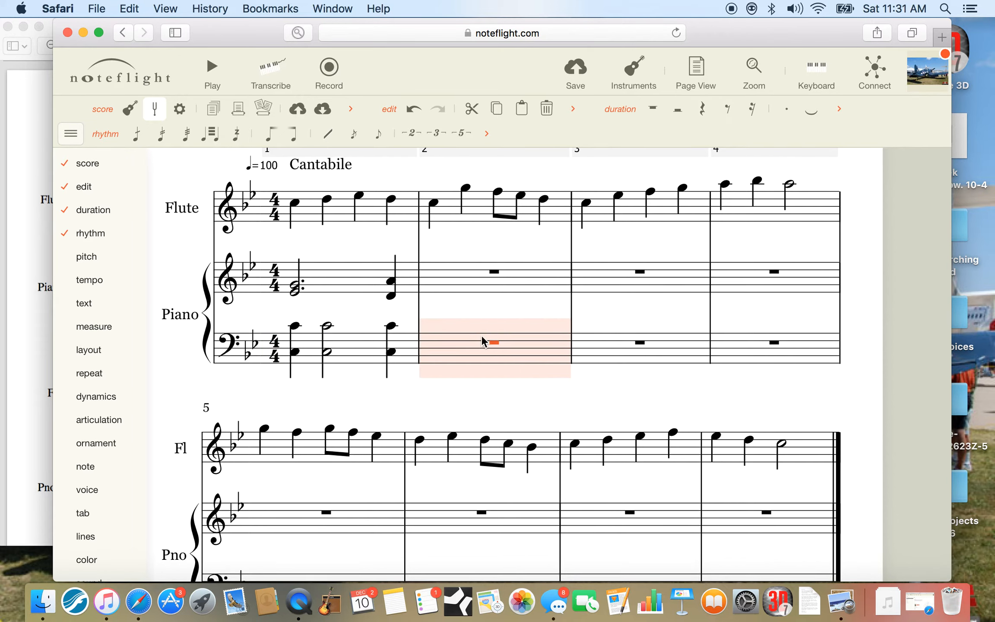
{"action": "key", "text": "super+v"}
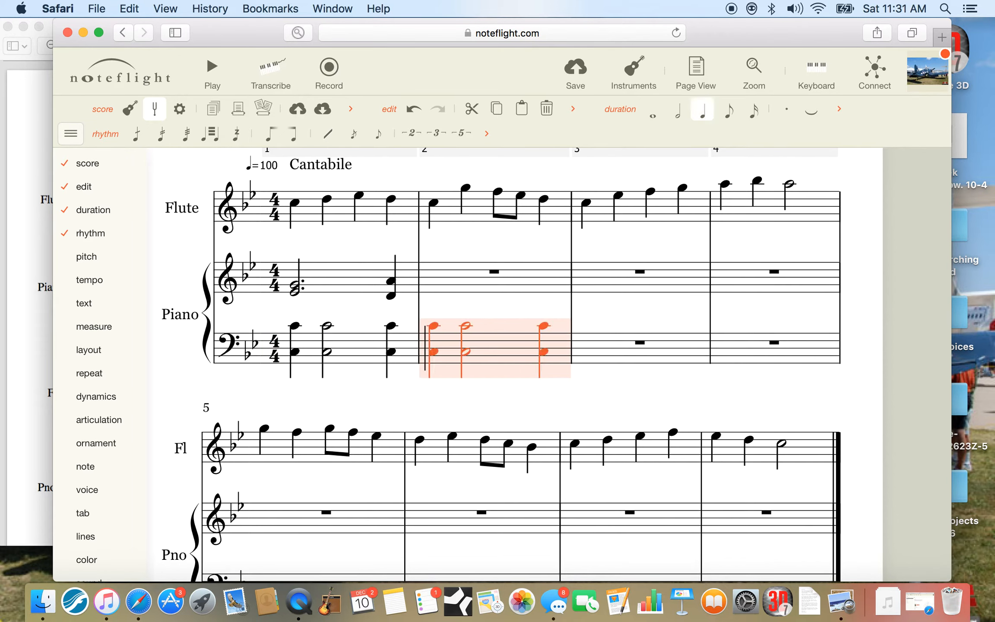
{"action": "left_click", "coordinate": [639, 348]}
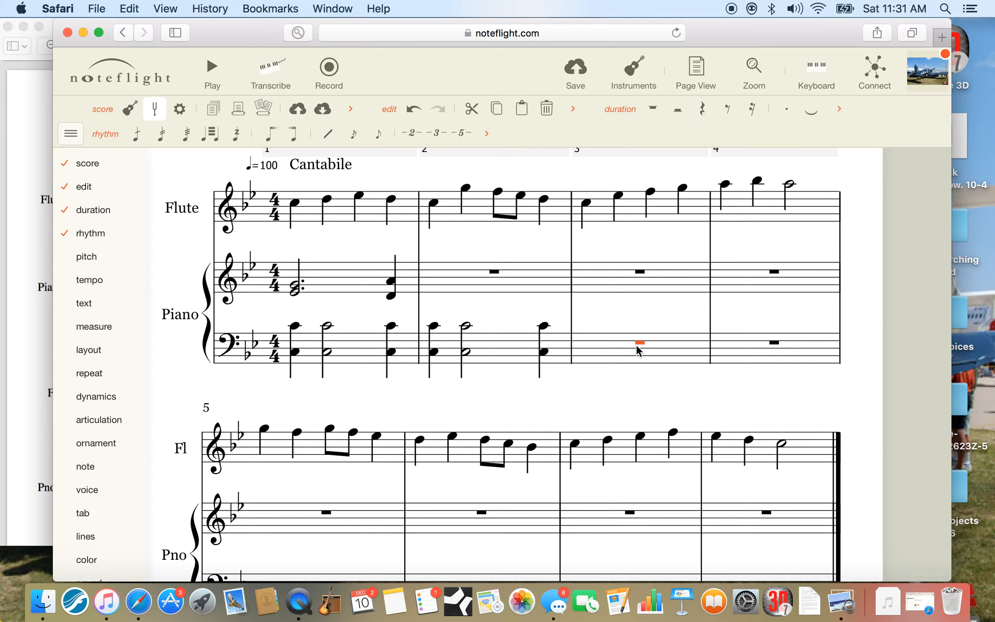
{"action": "key", "text": "super+v"}
{"action": "left_click", "coordinate": [739, 351]}
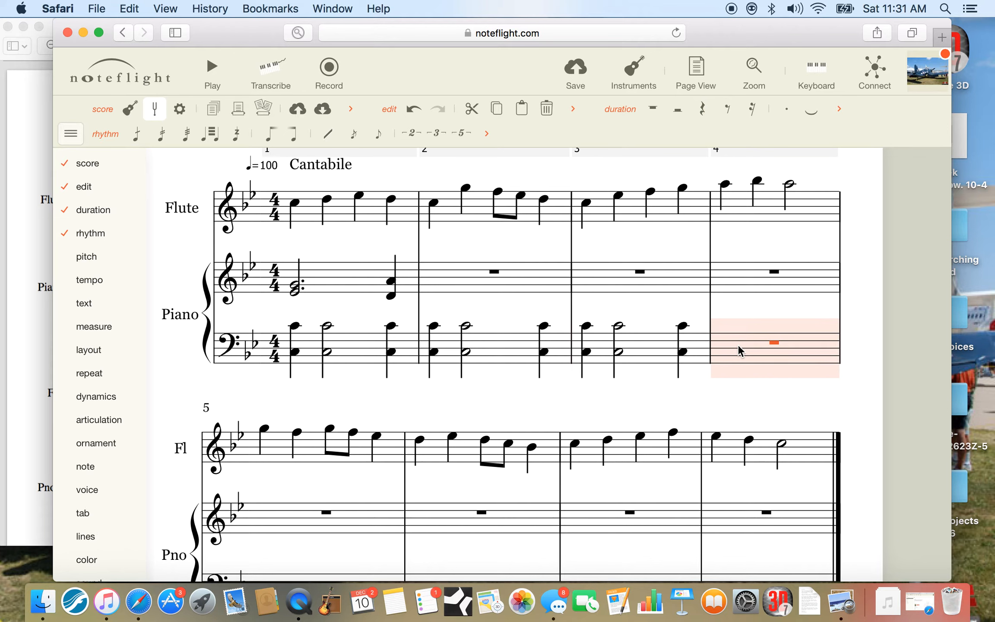
{"action": "key", "text": "super+v"}
Paste the copied bass measure into measures 5, 6 and 7 of the piano bass staff
{"action": "scroll", "coordinate": [739, 352], "scroll_direction": "down", "scroll_amount": 3}
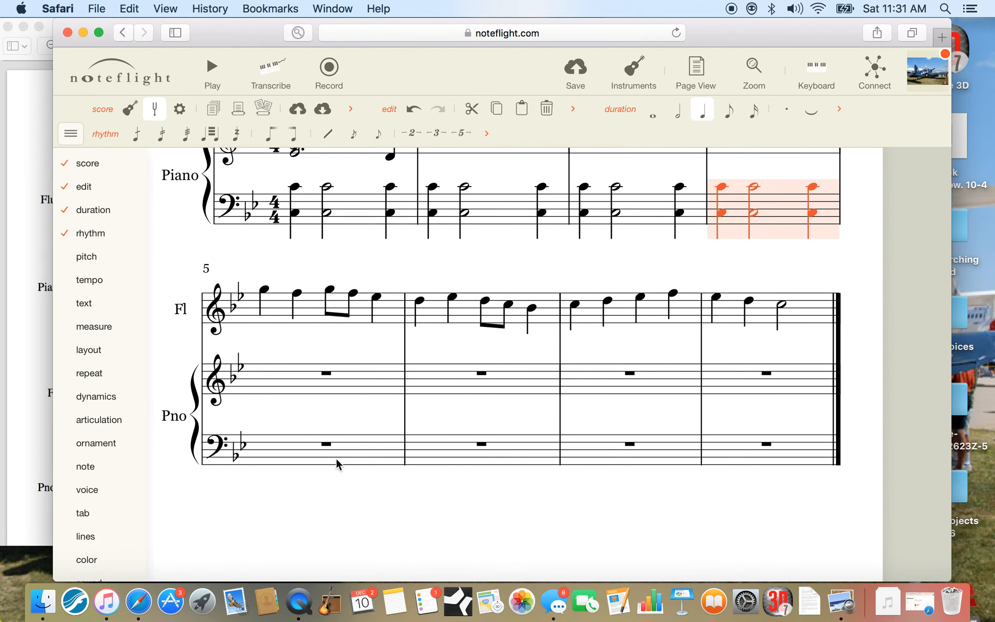
{"action": "left_click", "coordinate": [336, 461]}
{"action": "key", "text": "super+v"}
{"action": "left_click", "coordinate": [481, 446]}
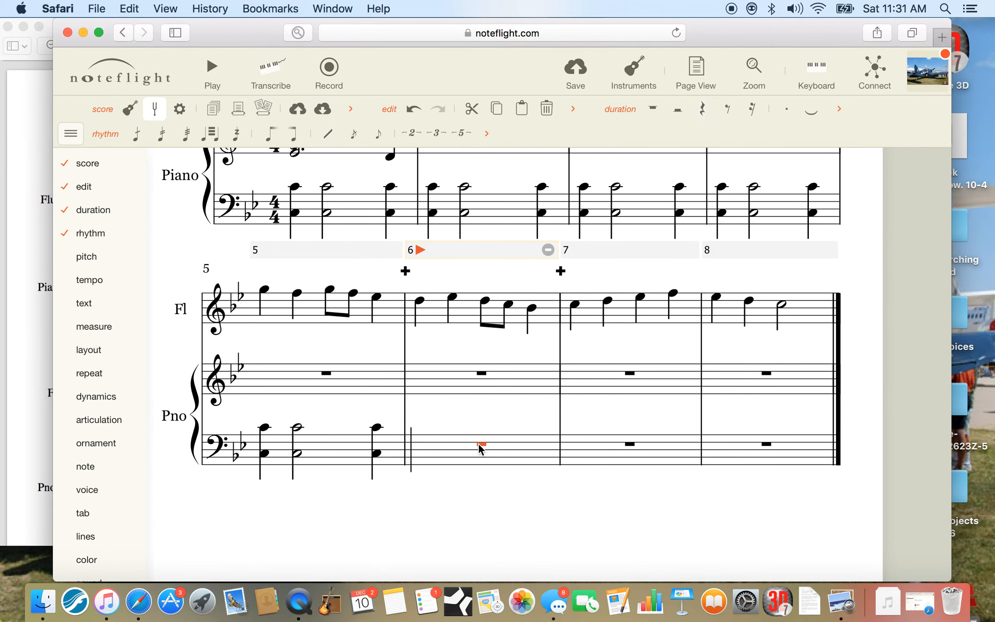
{"action": "key", "text": "super+v"}
{"action": "left_click", "coordinate": [615, 456]}
{"action": "key", "text": "super+v"}
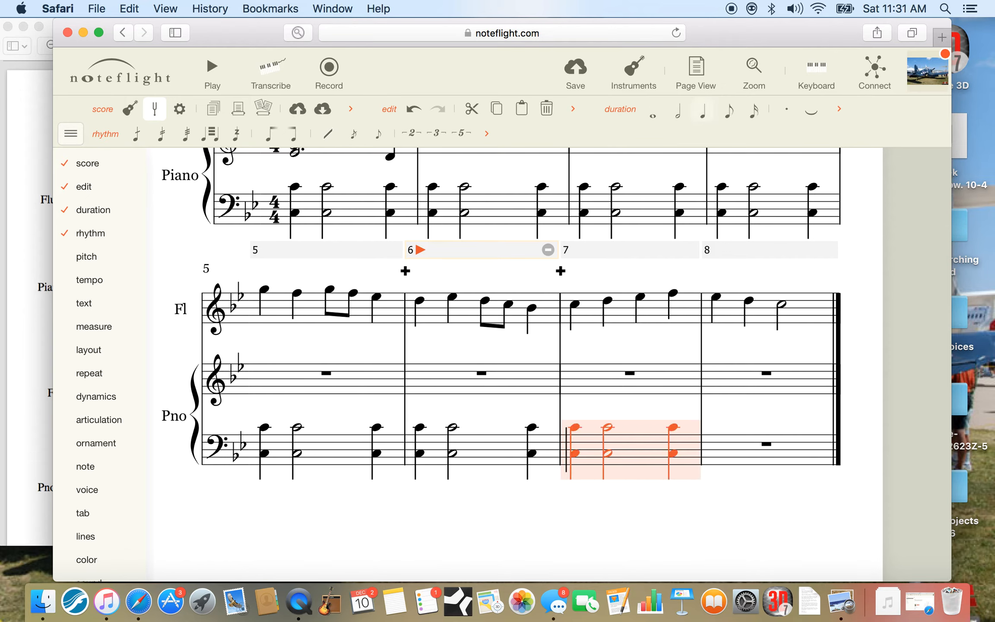
Delete the pasted chords from measures 2, 3 and 4 of the piano bass staff
{"action": "left_click", "coordinate": [615, 358]}
{"action": "left_click", "coordinate": [484, 207]}
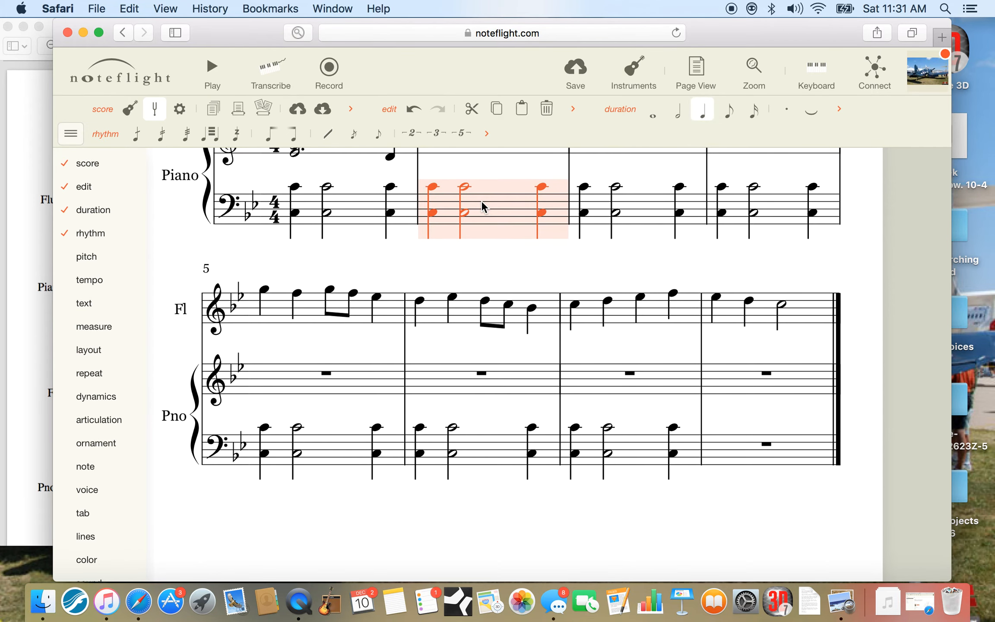
{"action": "key", "text": "Delete"}
{"action": "left_click", "coordinate": [579, 360]}
{"action": "key", "text": "Delete"}
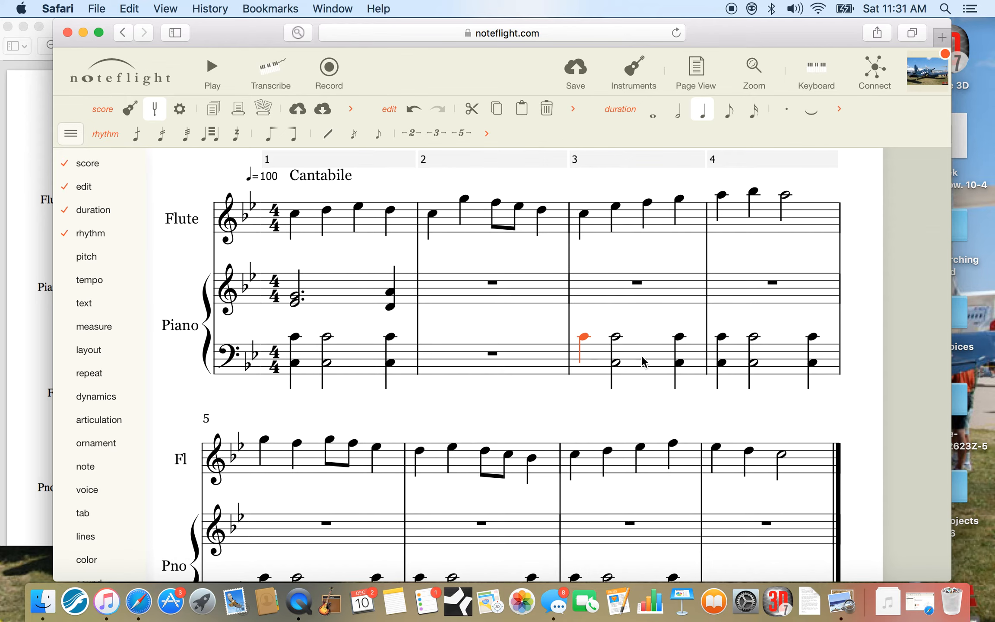
{"action": "left_click", "coordinate": [644, 360]}
{"action": "key", "text": "Delete"}
{"action": "left_click", "coordinate": [785, 355]}
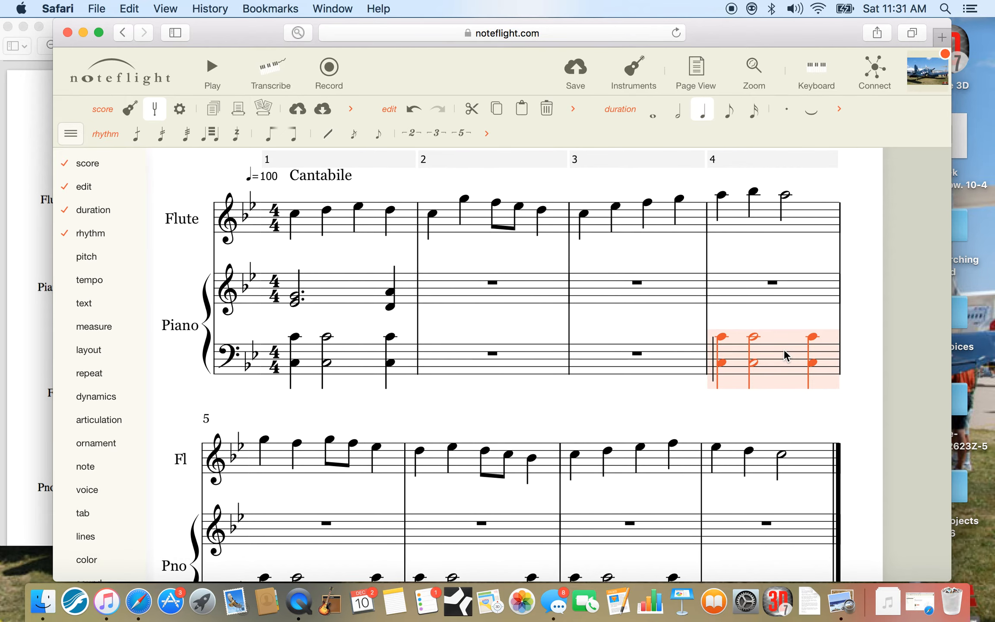
{"action": "key", "text": "Delete"}
{"action": "left_click", "coordinate": [496, 366]}
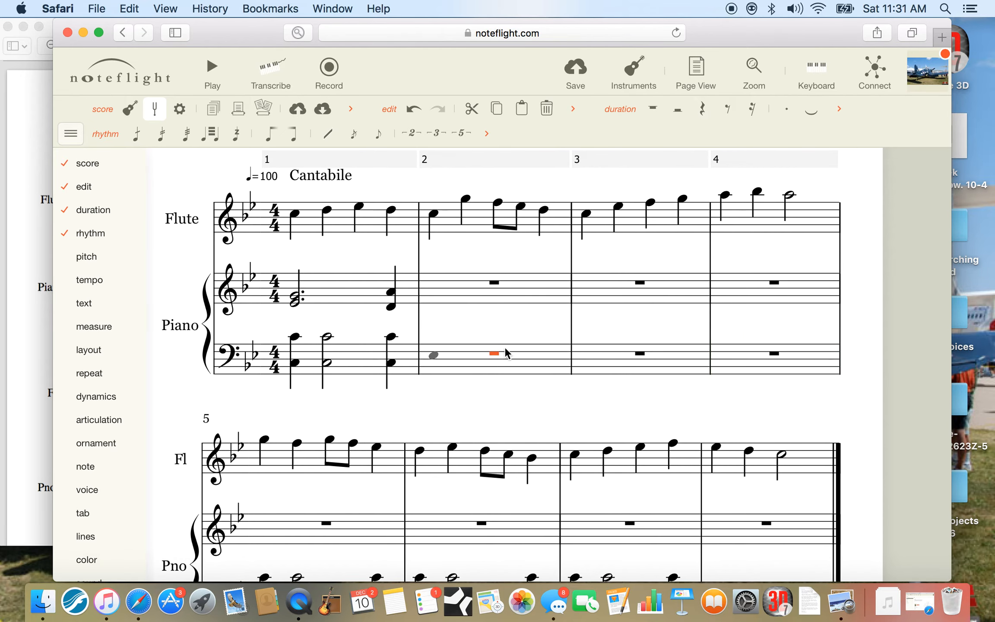
{"action": "key", "text": "e"}
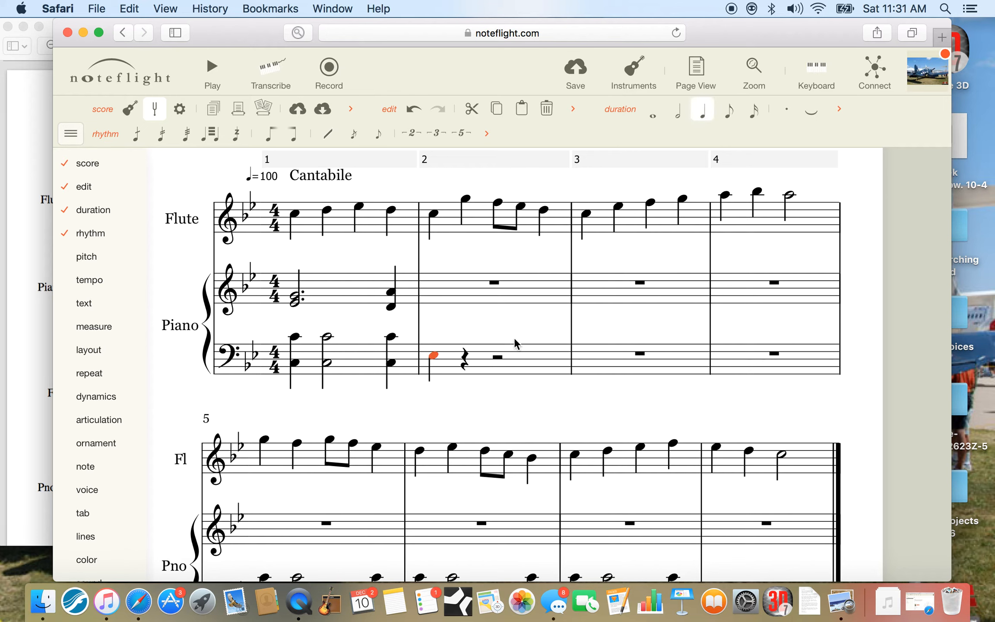
{"action": "left_click", "coordinate": [424, 357]}
{"action": "key", "text": "Delete"}
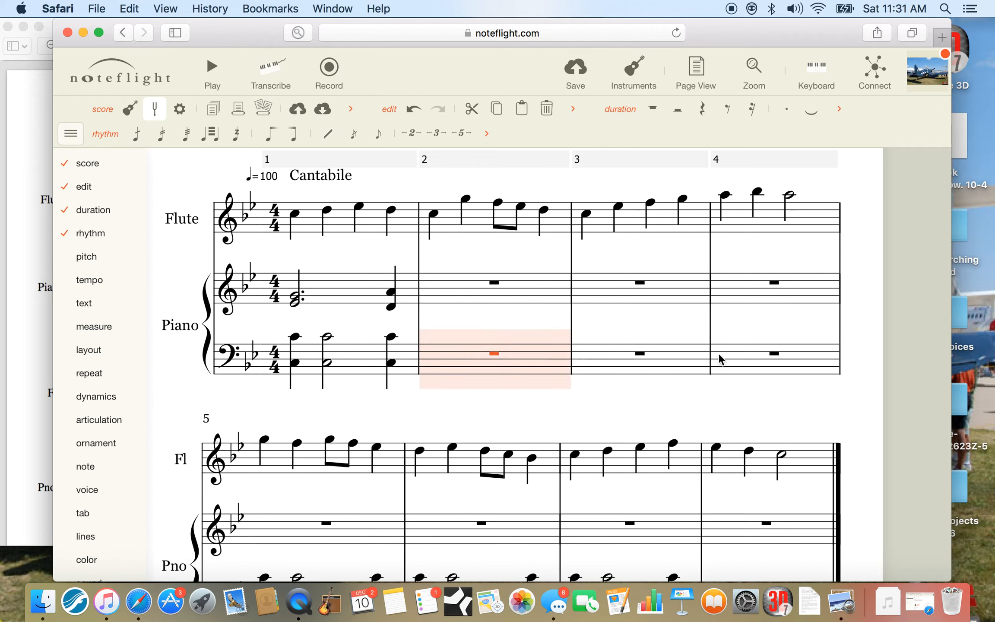
Paste the copied measure 1 chords into the empty measures 2, 3 and 4 of the piano bass staff
{"action": "left_click", "coordinate": [792, 359], "text": "shift"}
{"action": "key", "text": "super+v"}
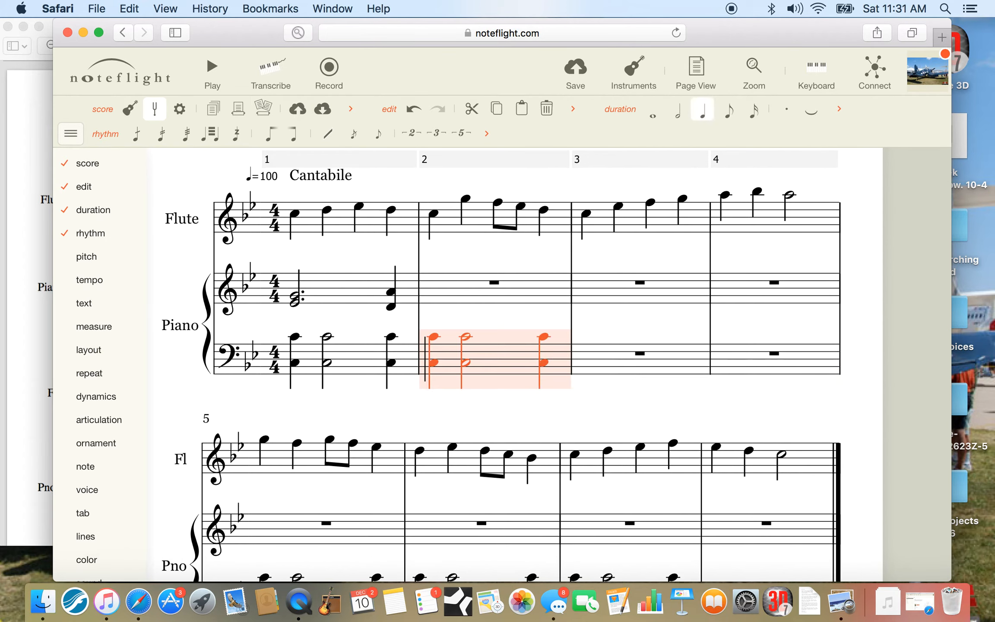
{"action": "left_click", "coordinate": [637, 328]}
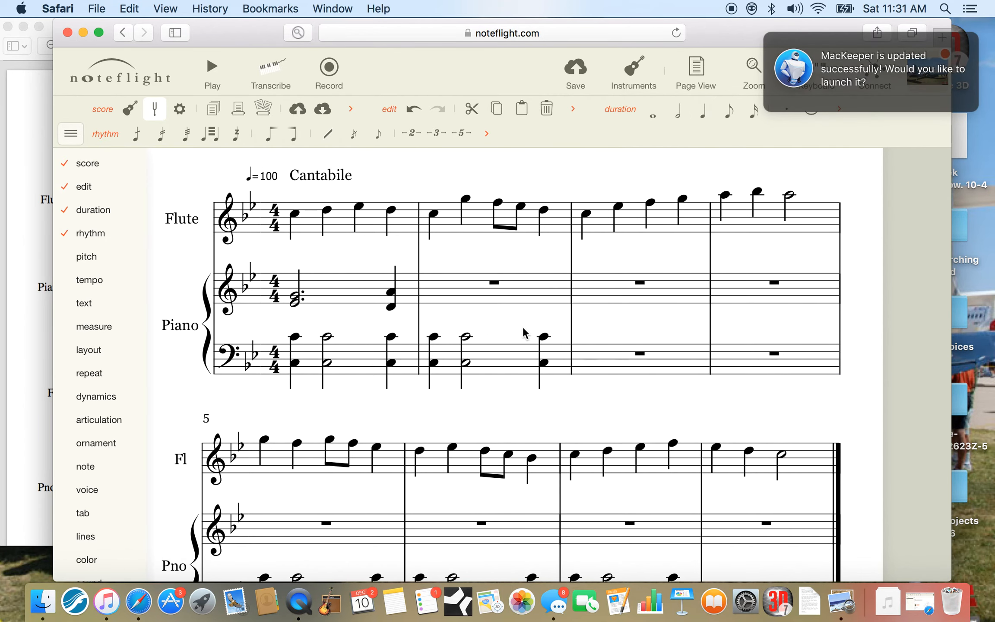
{"action": "left_click", "coordinate": [669, 358]}
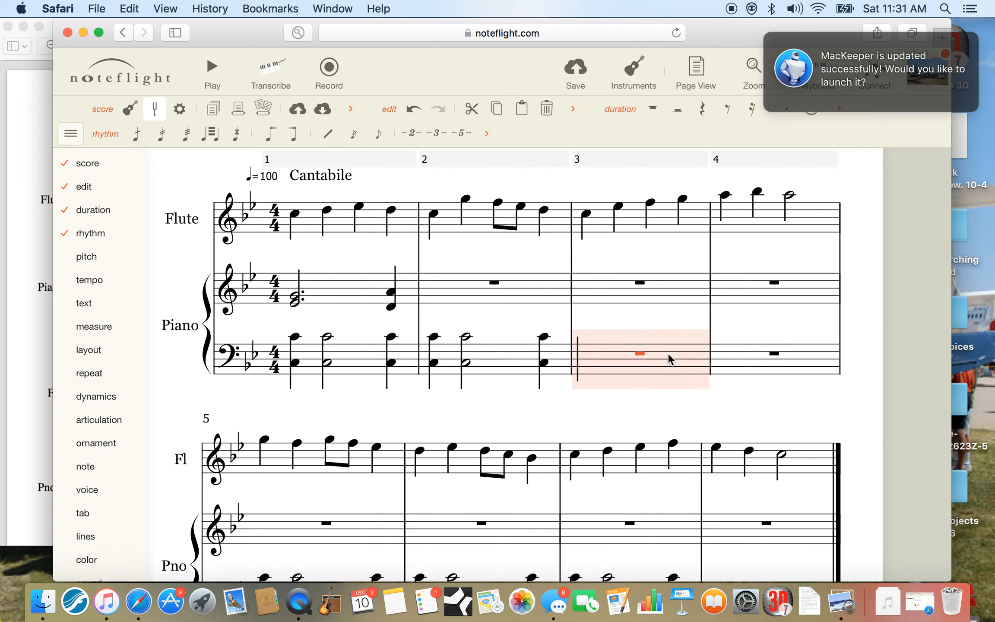
{"action": "key", "text": "super+v"}
{"action": "left_click", "coordinate": [757, 362]}
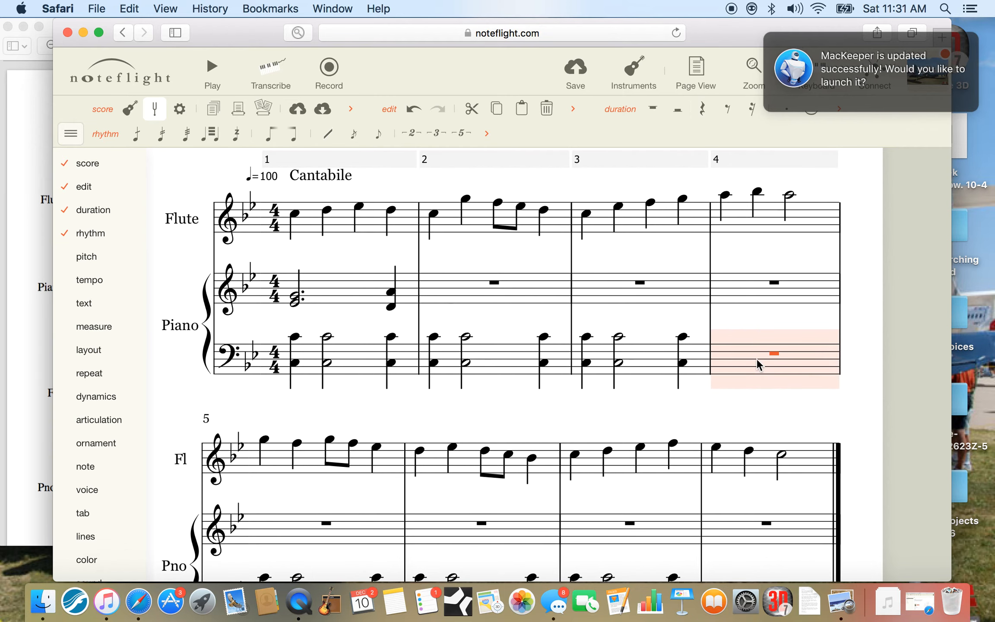
{"action": "key", "text": "super+v"}
{"action": "left_click", "coordinate": [629, 318]}
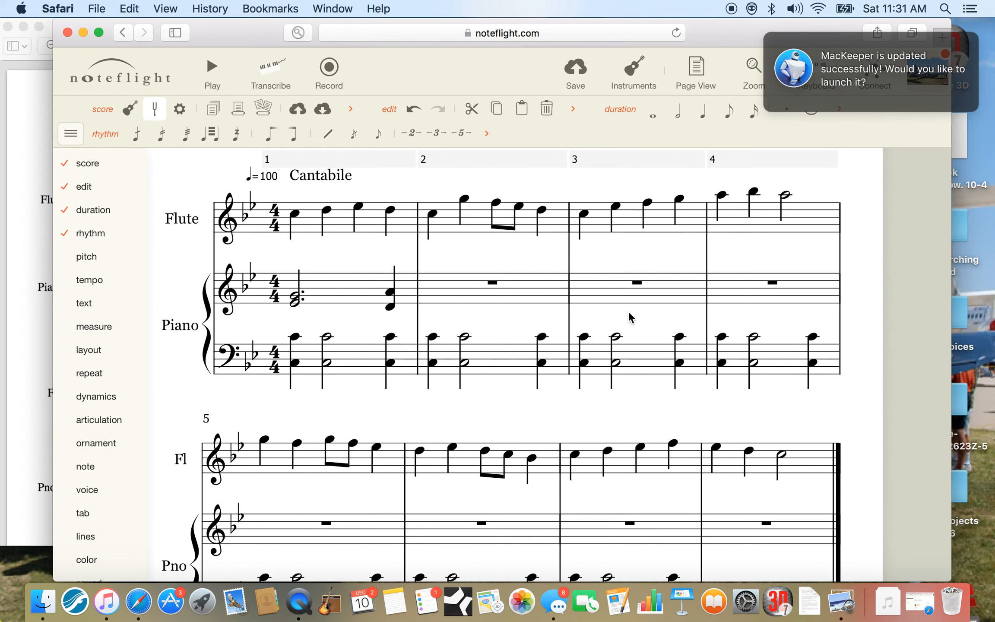
Switch to the sample score in Preview and examine the piano part's final measure
{"action": "scroll", "coordinate": [648, 503], "scroll_direction": "down", "scroll_amount": 5}
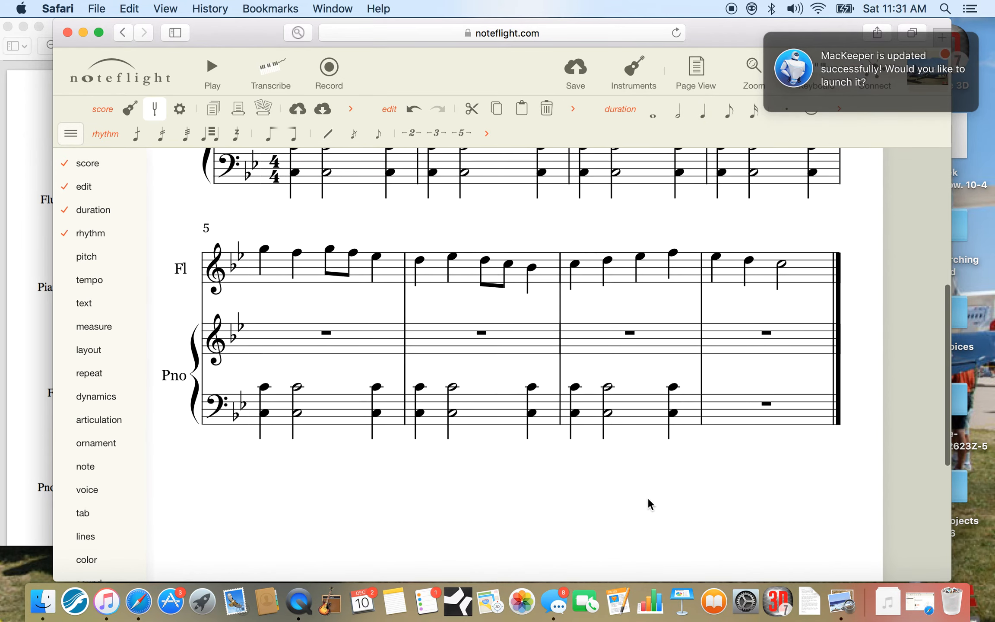
{"action": "left_click", "coordinate": [26, 356]}
{"action": "scroll", "coordinate": [429, 494], "scroll_direction": "down", "scroll_amount": 3}
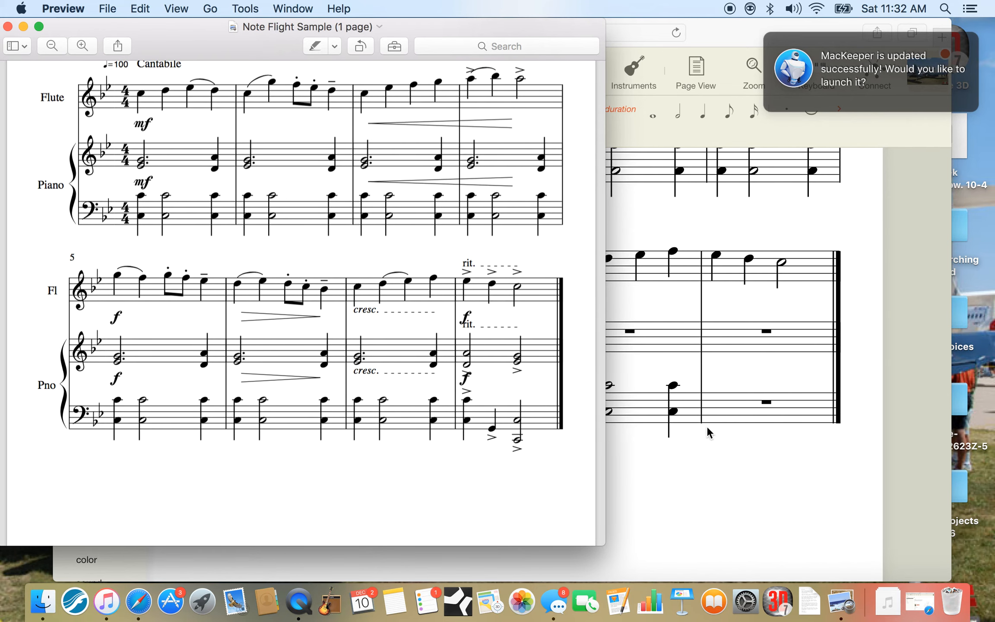
Switch to Noteflight and enter an octave C quarter-note chord, a low G quarter note and a C quarter note in the piano's bass measure 8
{"action": "left_click", "coordinate": [760, 410]}
{"action": "left_click", "coordinate": [759, 410]}
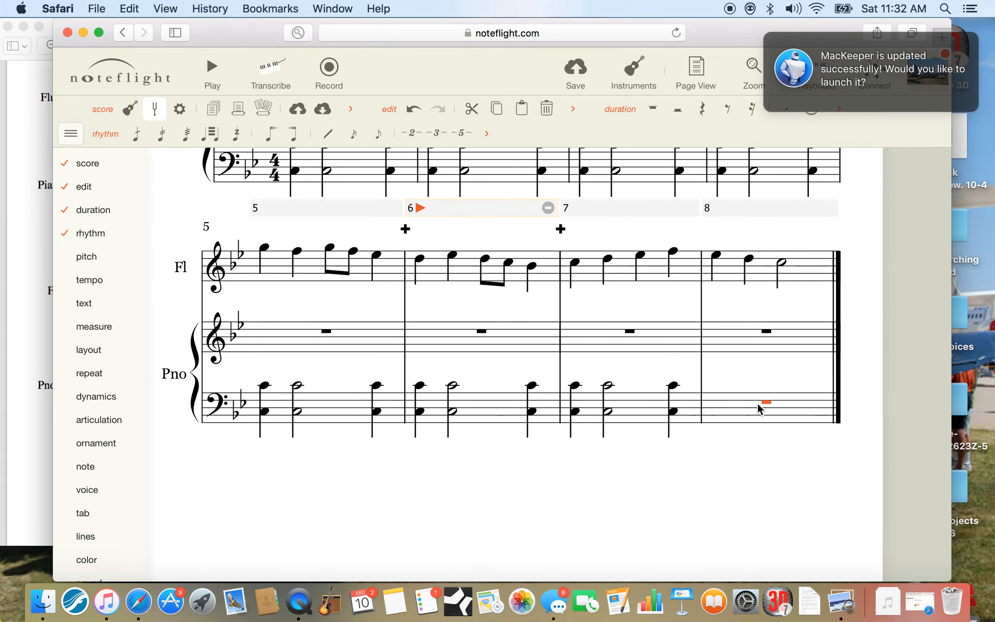
{"action": "left_click", "coordinate": [723, 390]}
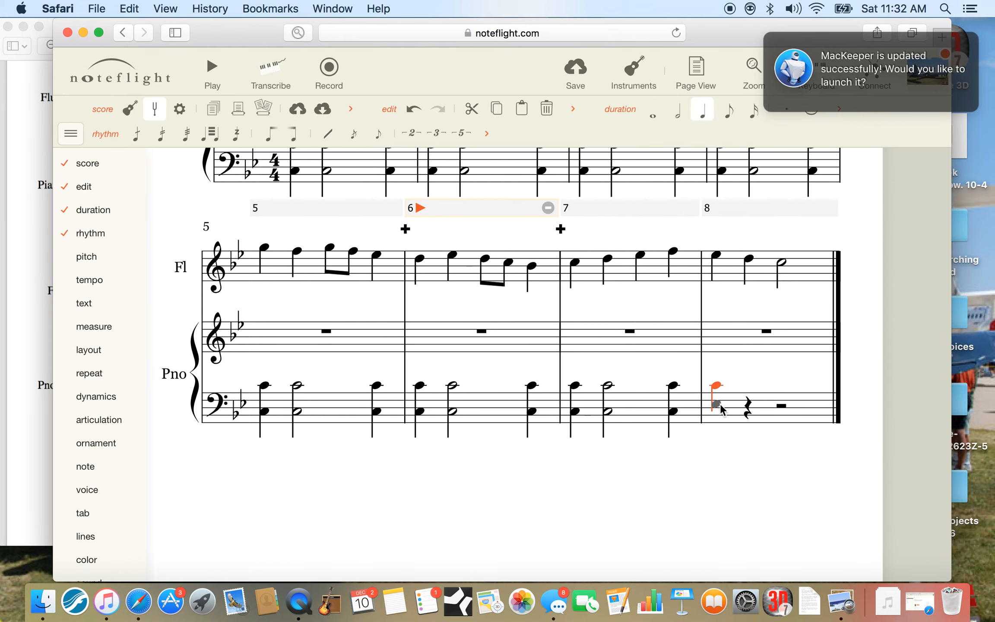
{"action": "left_click", "coordinate": [717, 411]}
{"action": "left_click", "coordinate": [748, 421]}
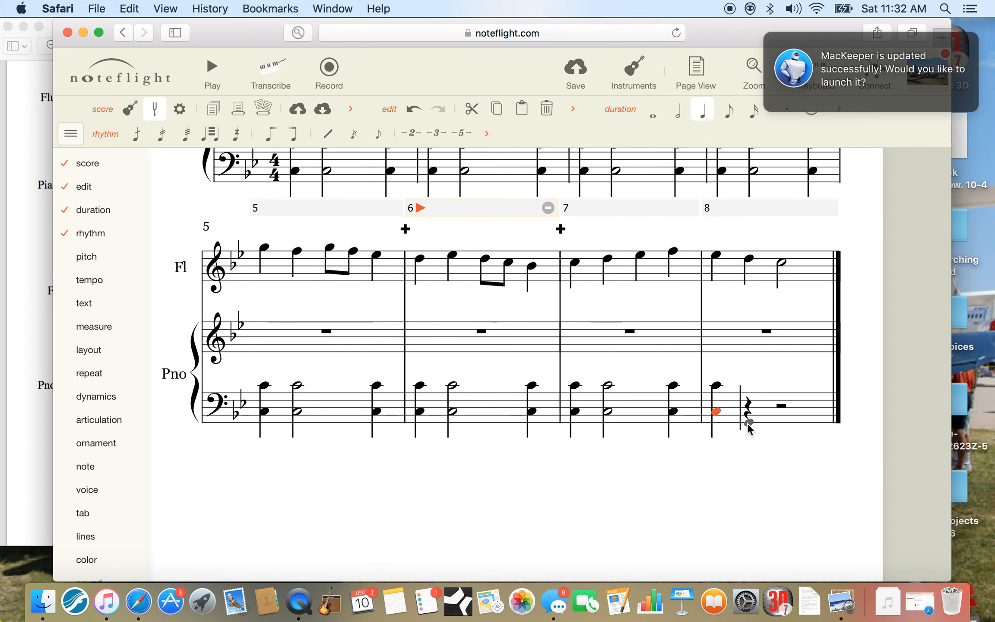
{"action": "left_click", "coordinate": [788, 413]}
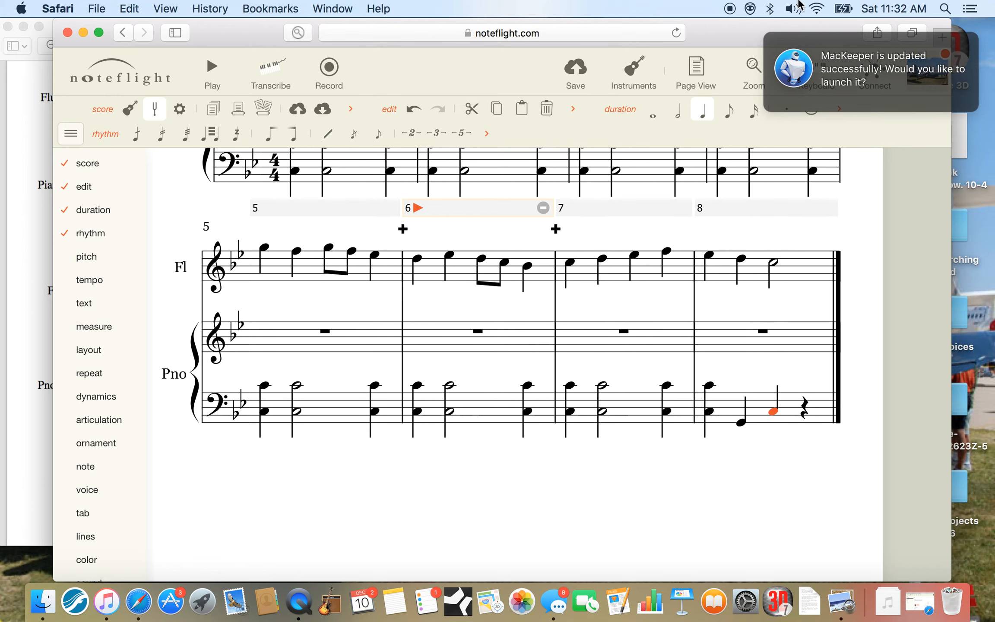
Dismiss the notification, change the last C in bass measure 8 to a half note and add the C an octave below it
{"action": "left_click", "coordinate": [780, 44]}
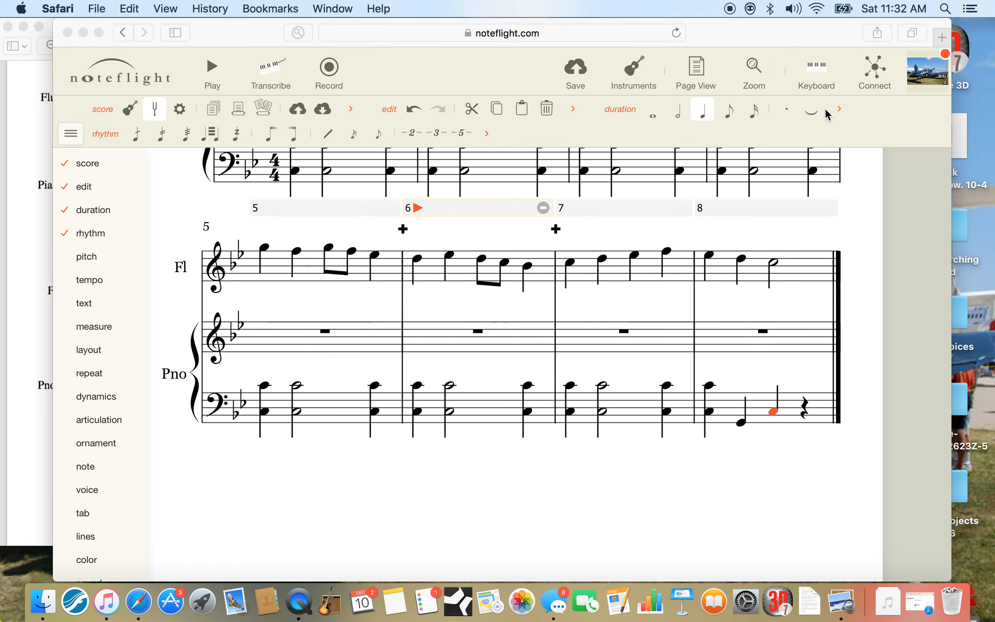
{"action": "left_click", "coordinate": [681, 116]}
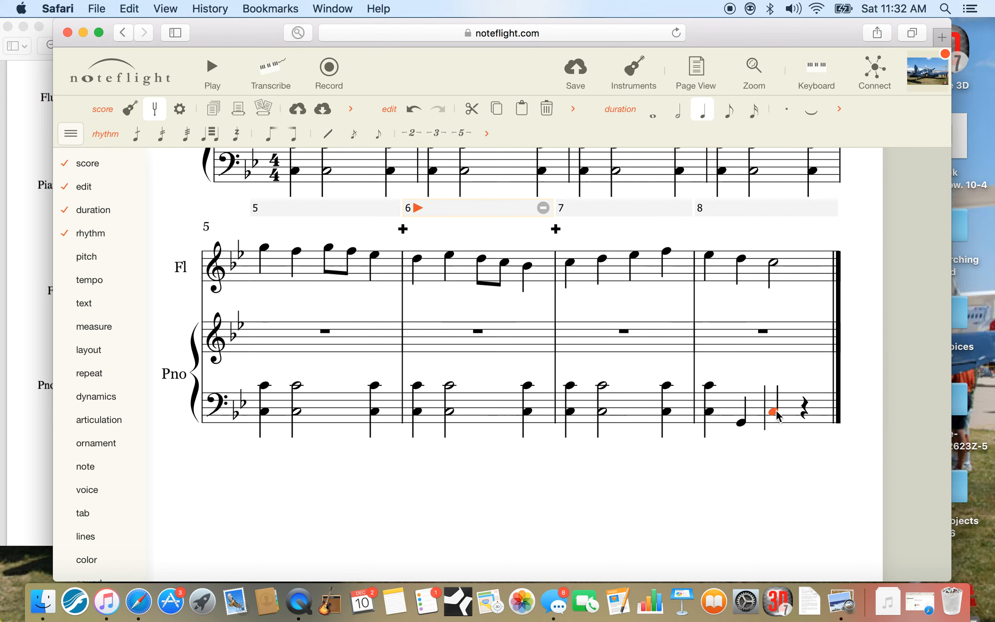
{"action": "left_click", "coordinate": [678, 111]}
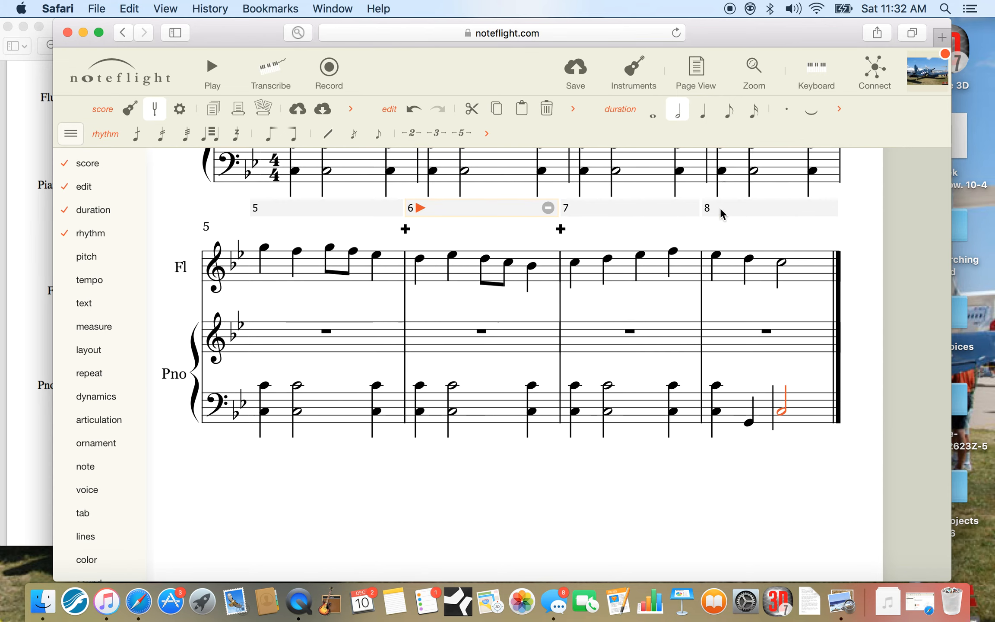
{"action": "left_click", "coordinate": [781, 435]}
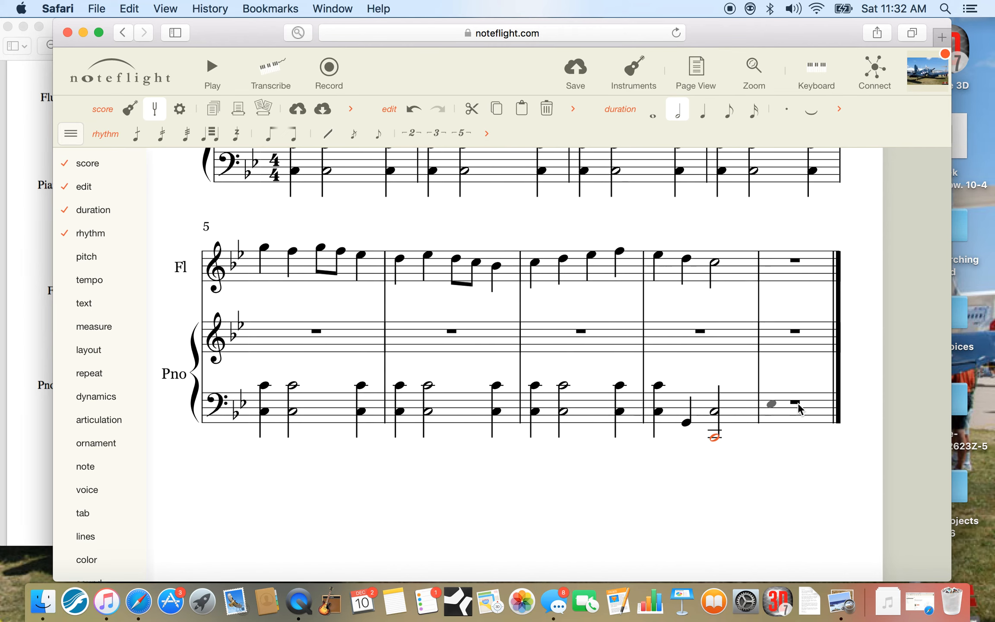
Delete the extra empty measure 9 at the end of the score
{"action": "left_click", "coordinate": [810, 270]}
{"action": "mouse_move", "coordinate": [94, 225]}
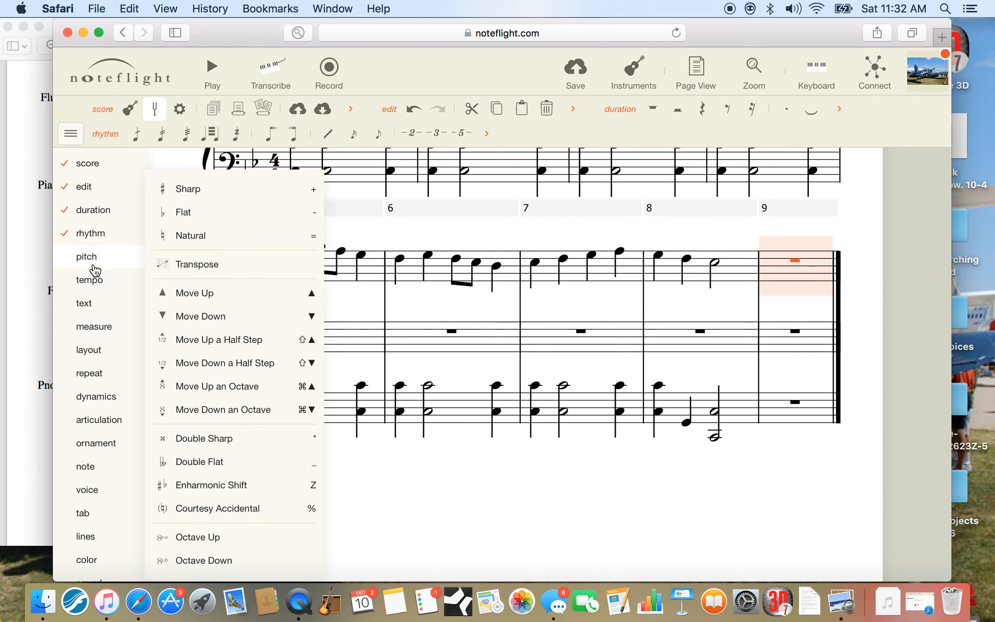
{"action": "mouse_move", "coordinate": [97, 328]}
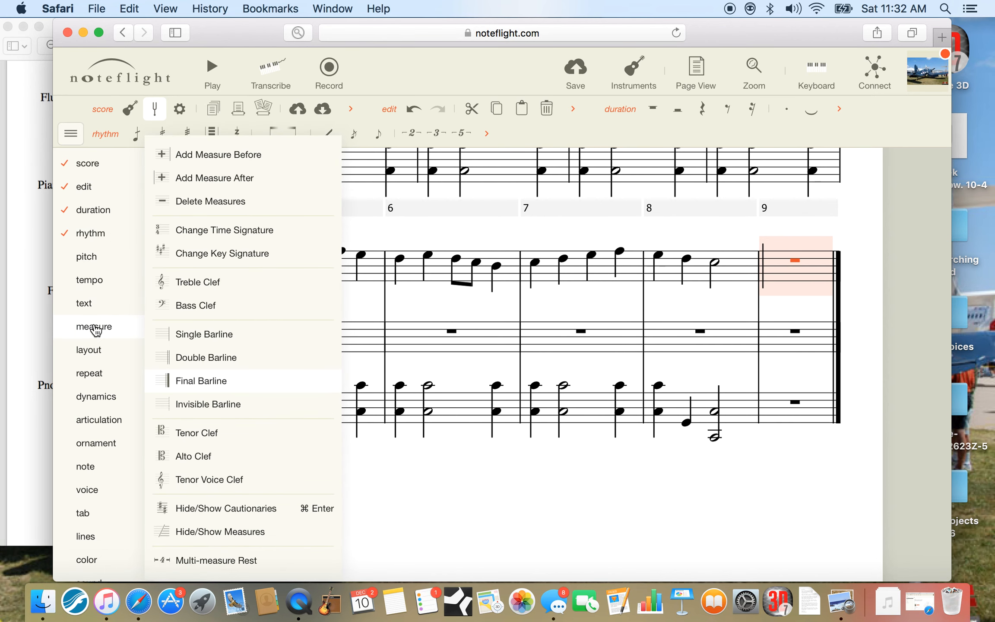
{"action": "left_click", "coordinate": [223, 202]}
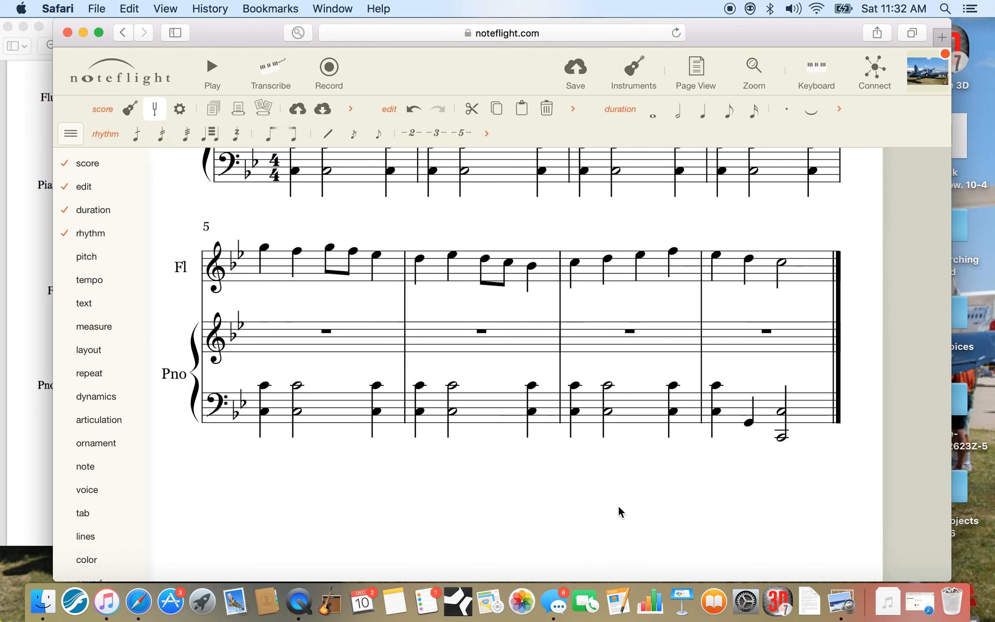
Examine the piano treble chords in the sample score in Preview, comparing measures 2, 3 and 4 with measure 1, and return to Noteflight
{"action": "scroll", "coordinate": [788, 395], "scroll_direction": "up", "scroll_amount": 6}
{"action": "scroll", "coordinate": [787, 392], "scroll_direction": "up", "scroll_amount": 1}
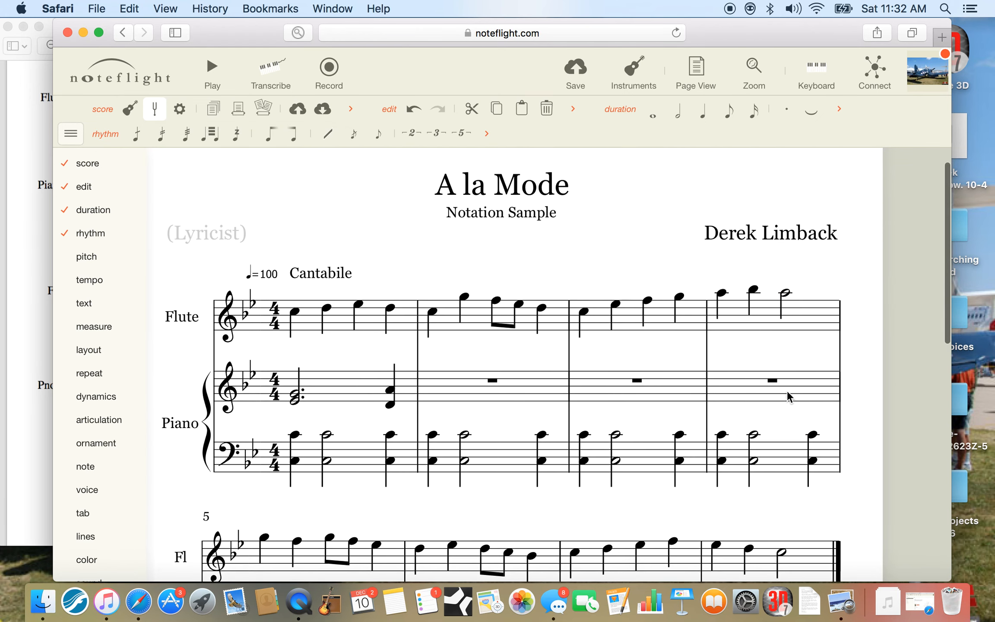
{"action": "left_click", "coordinate": [38, 231]}
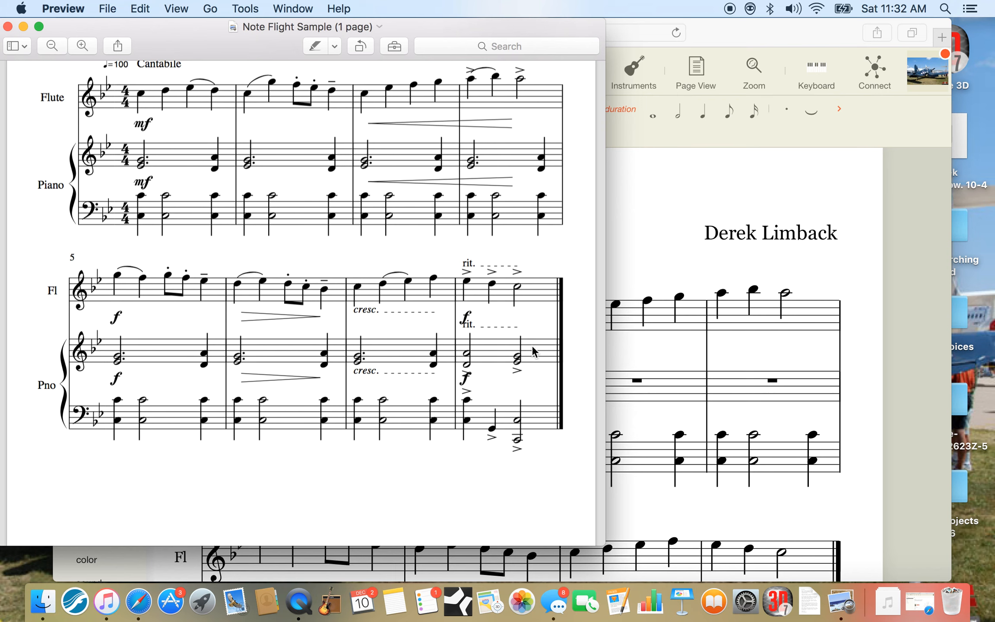
{"action": "left_click", "coordinate": [305, 151]}
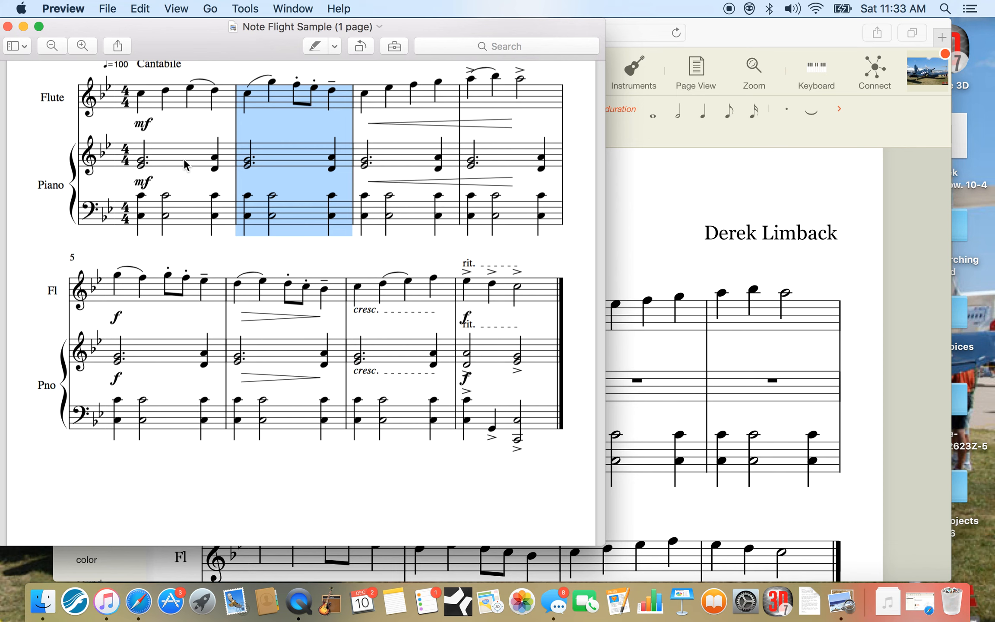
{"action": "left_click", "coordinate": [434, 152]}
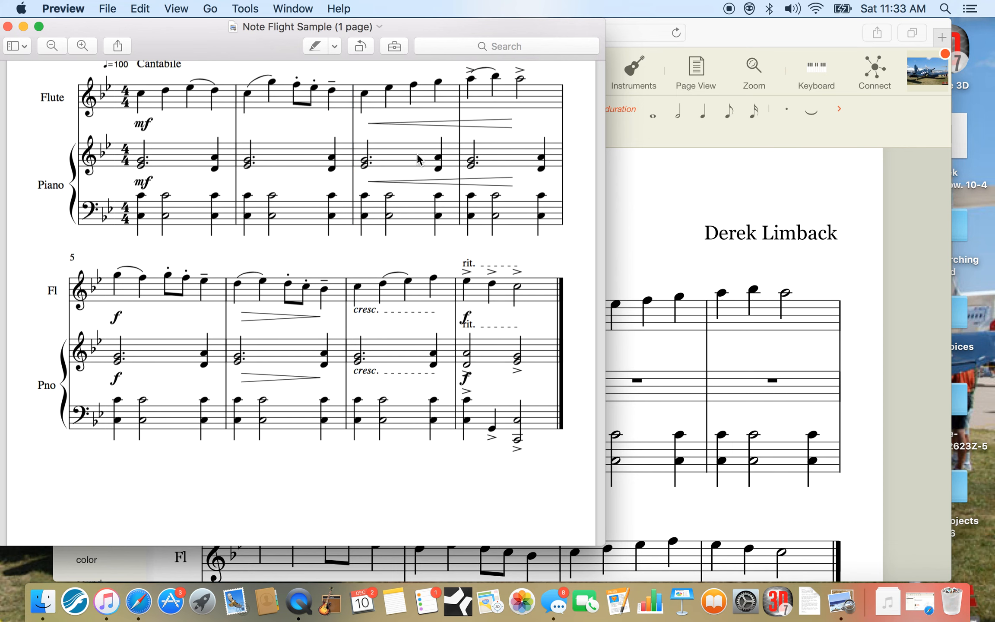
{"action": "left_click", "coordinate": [401, 160]}
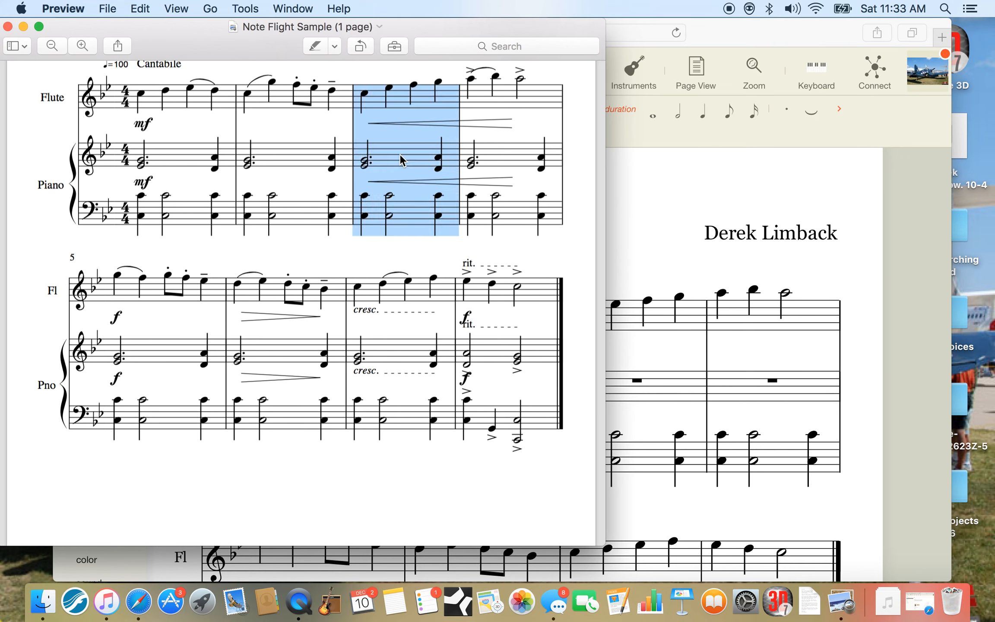
{"action": "left_click", "coordinate": [500, 161]}
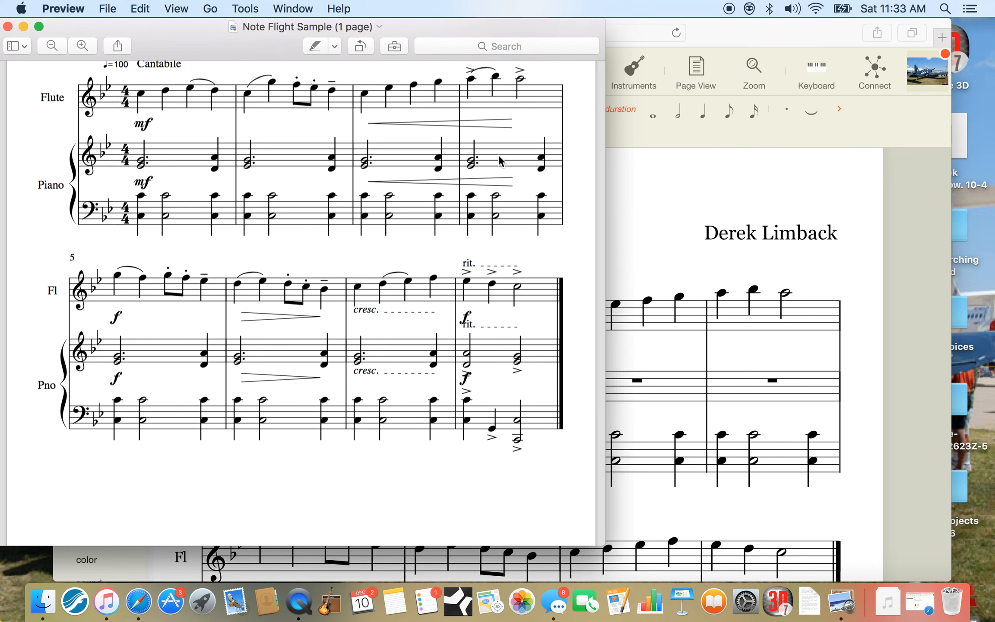
{"action": "left_click", "coordinate": [491, 168]}
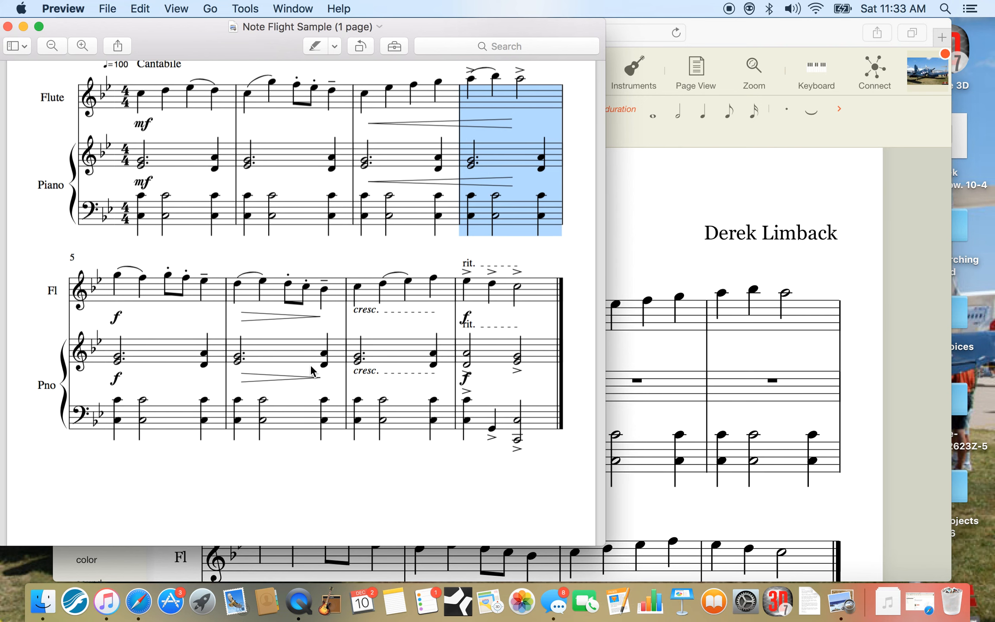
{"action": "left_click", "coordinate": [654, 226]}
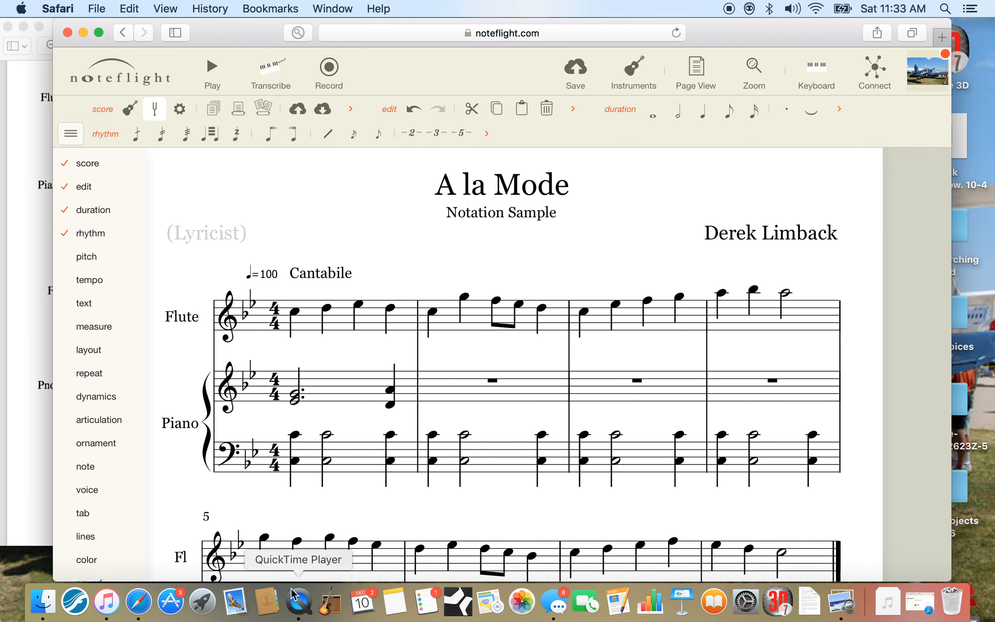
{"action": "left_click", "coordinate": [299, 603]}
{"action": "left_click", "coordinate": [303, 603]}
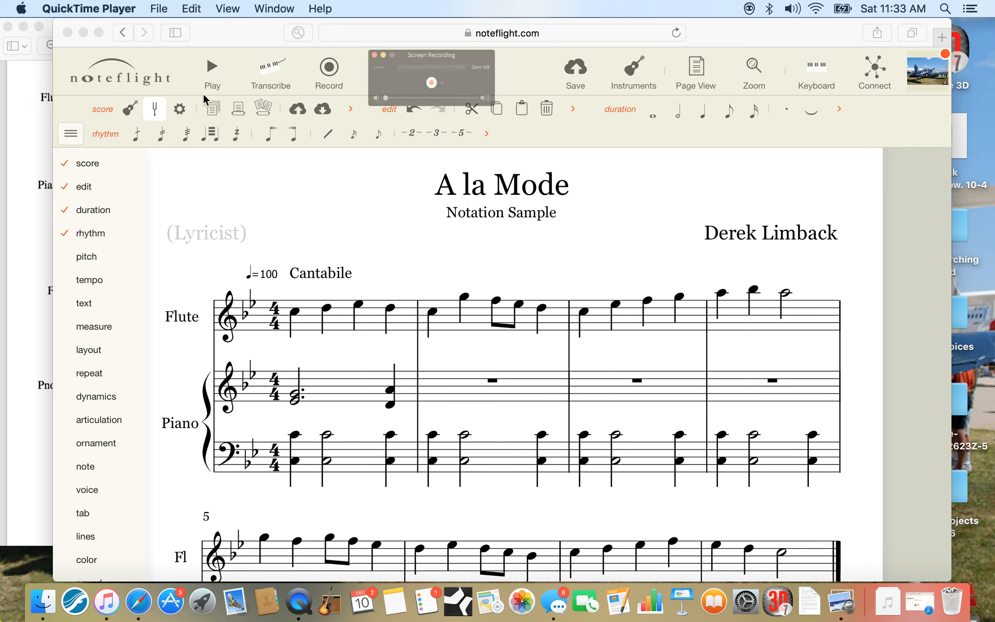